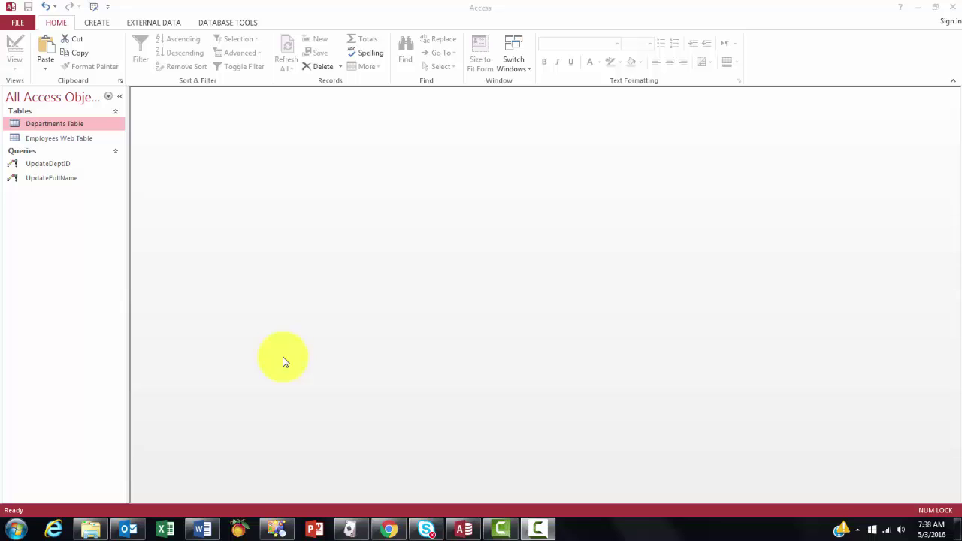
- Examine the Department column in Employees Web Table and the DepartmentID field's data type and index setting in Departments Table's Design View
{"action": "double_click", "coordinate": [70, 140]}
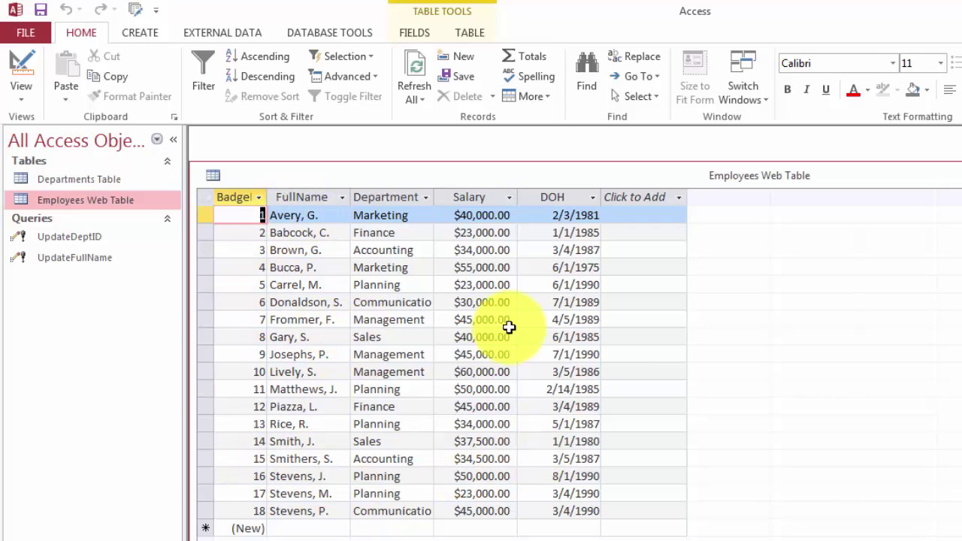
{"action": "left_click", "coordinate": [385, 195]}
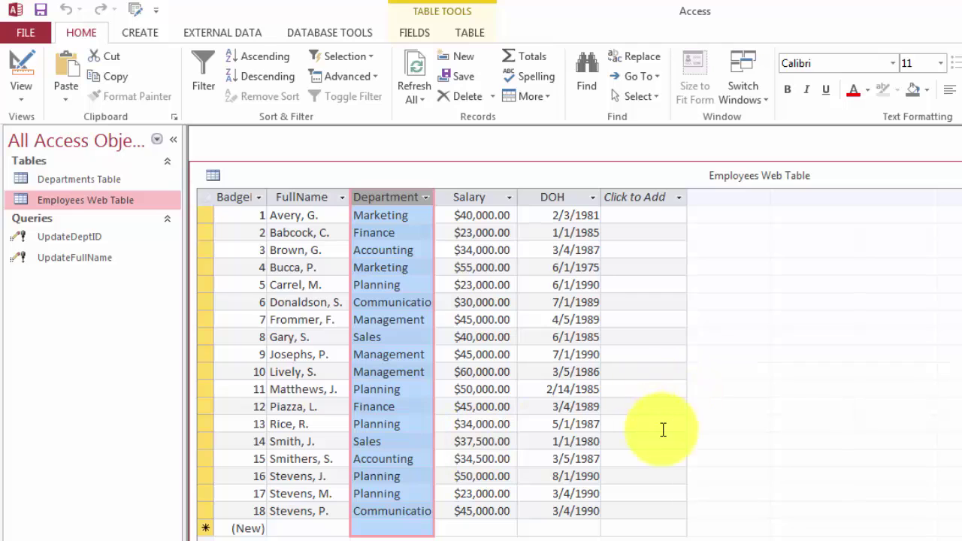
{"action": "double_click", "coordinate": [65, 179]}
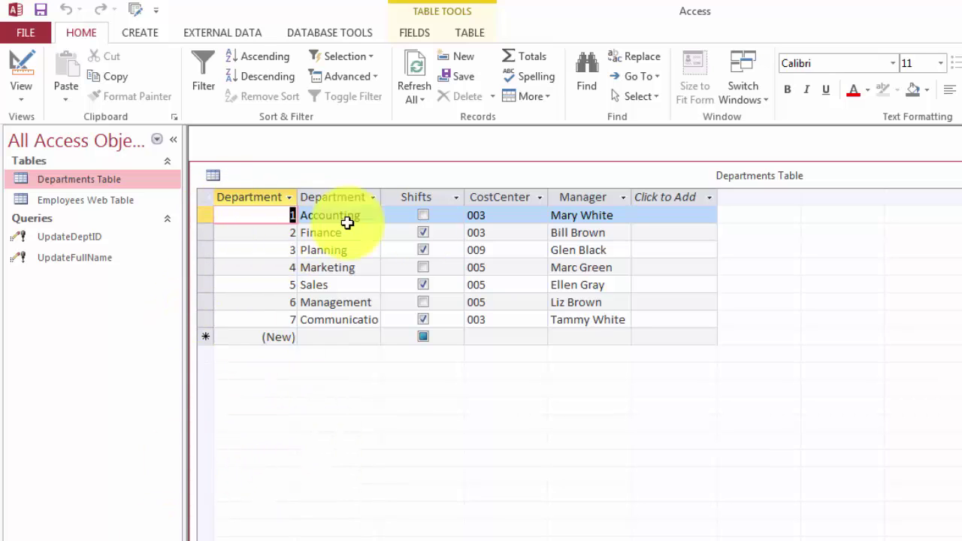
{"action": "left_click", "coordinate": [290, 222]}
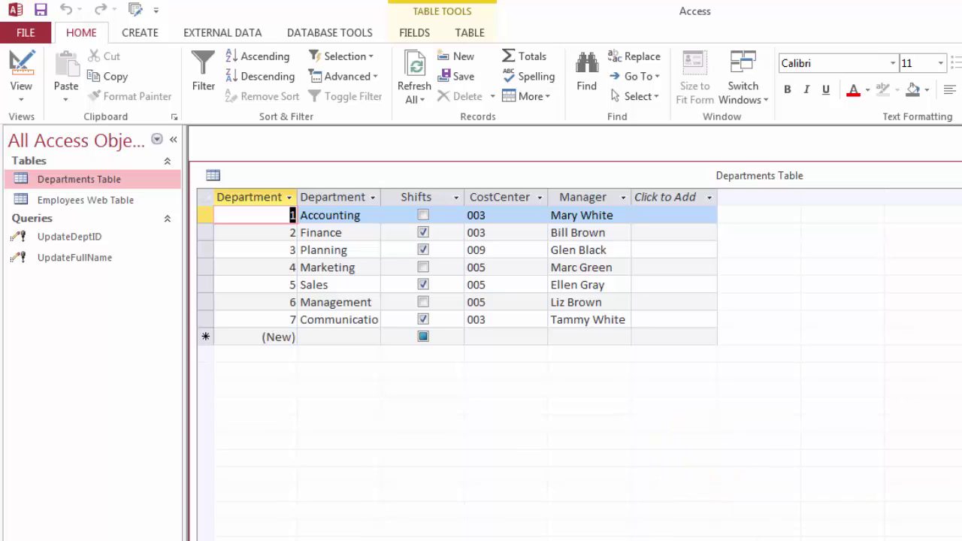
{"action": "key", "text": "ctrl+period"}
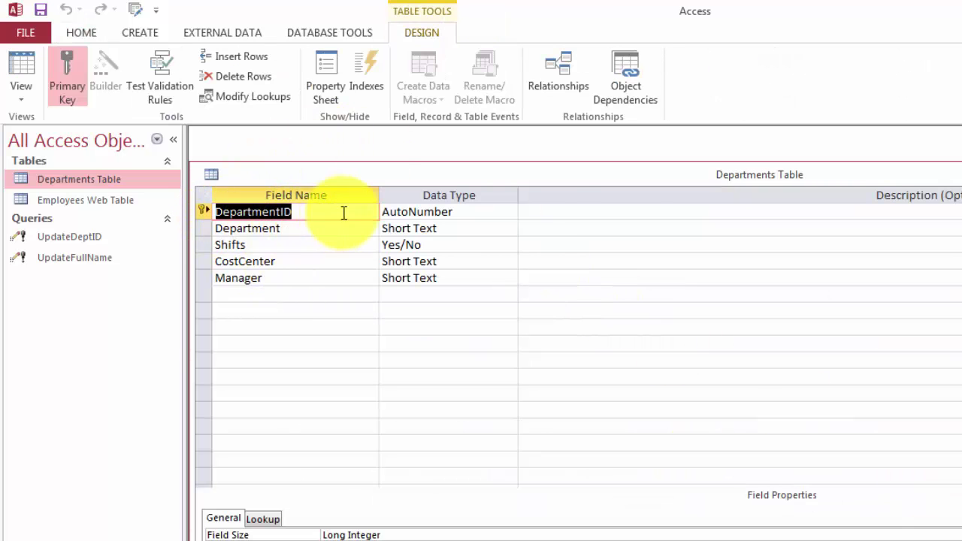
{"action": "left_click", "coordinate": [463, 213]}
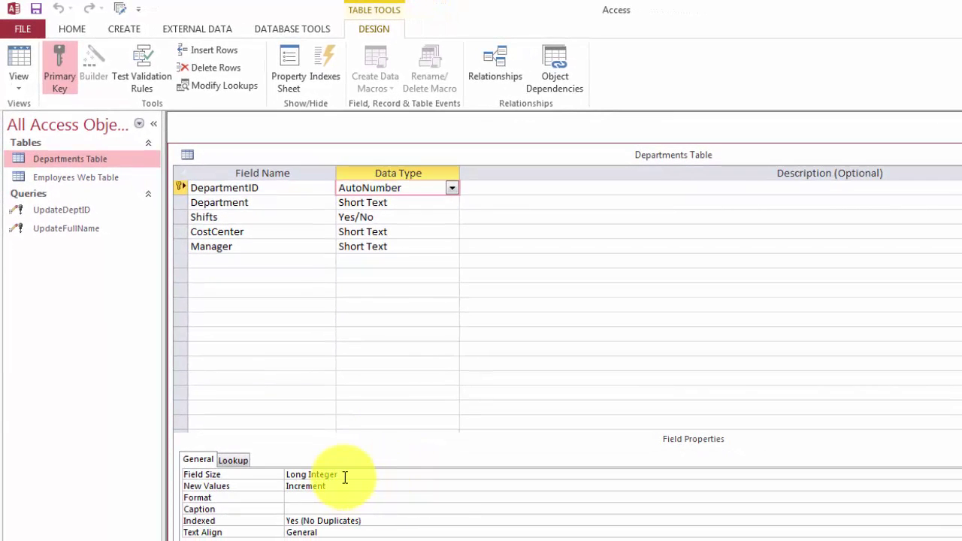
{"action": "left_click", "coordinate": [374, 521]}
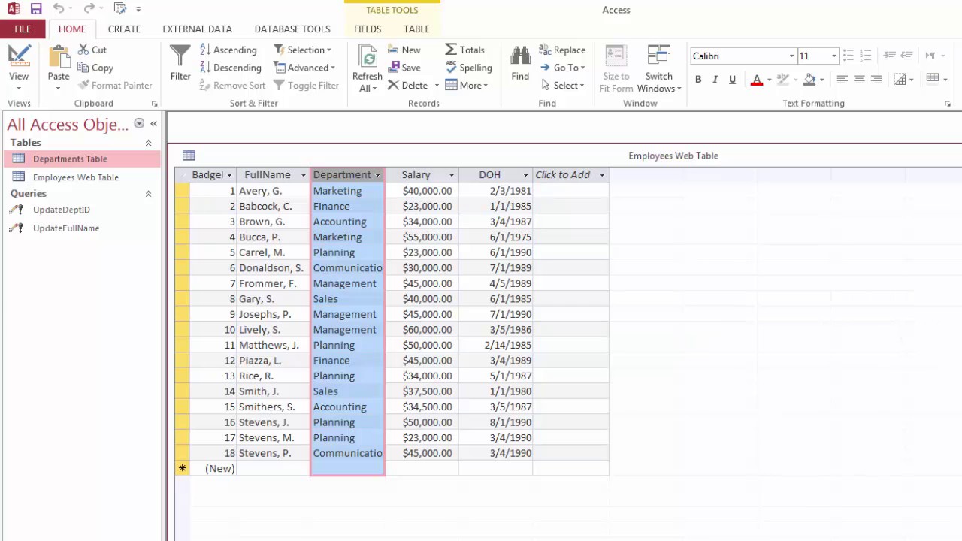
- Add a field named DeptID with the Number data type to the Employees Web Table design
{"action": "left_click", "coordinate": [947, 537]}
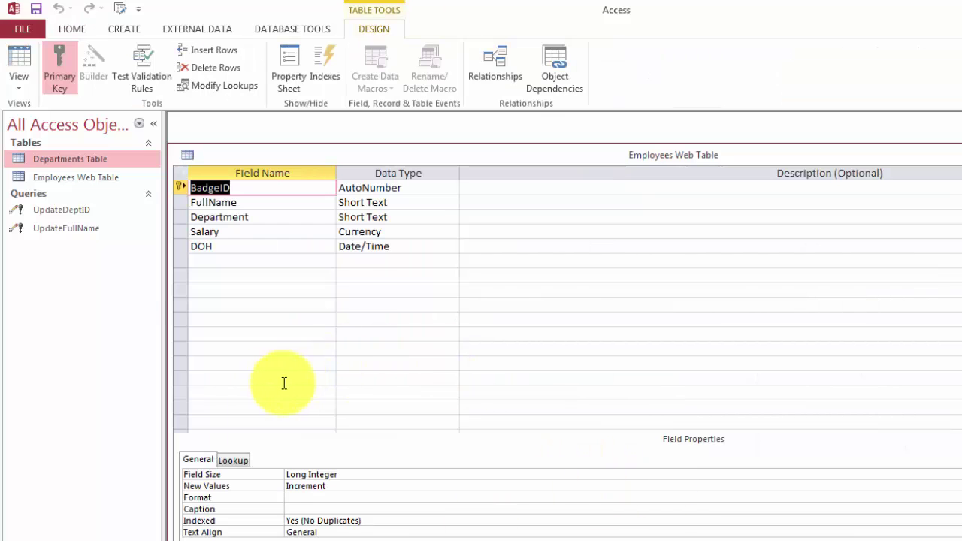
{"action": "left_click", "coordinate": [205, 261]}
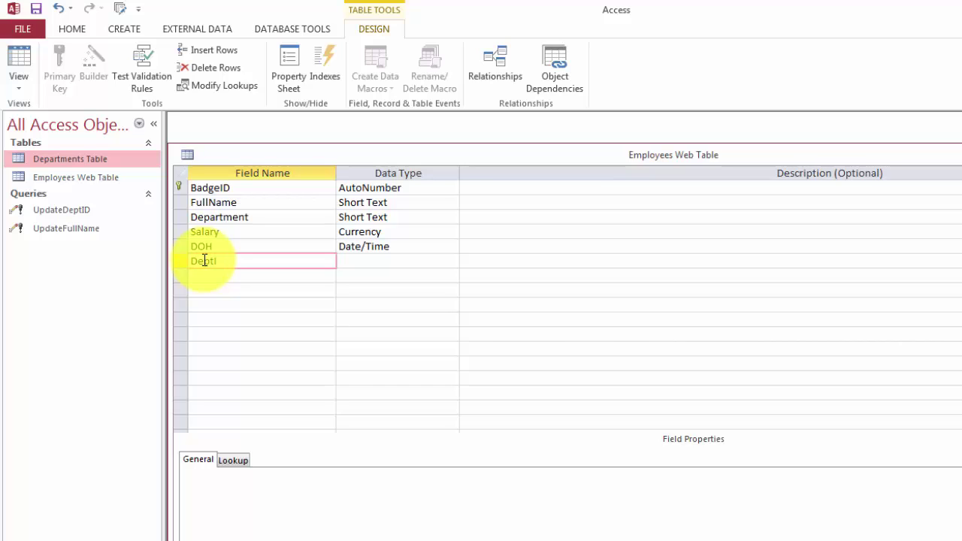
{"action": "left_click", "coordinate": [370, 263]}
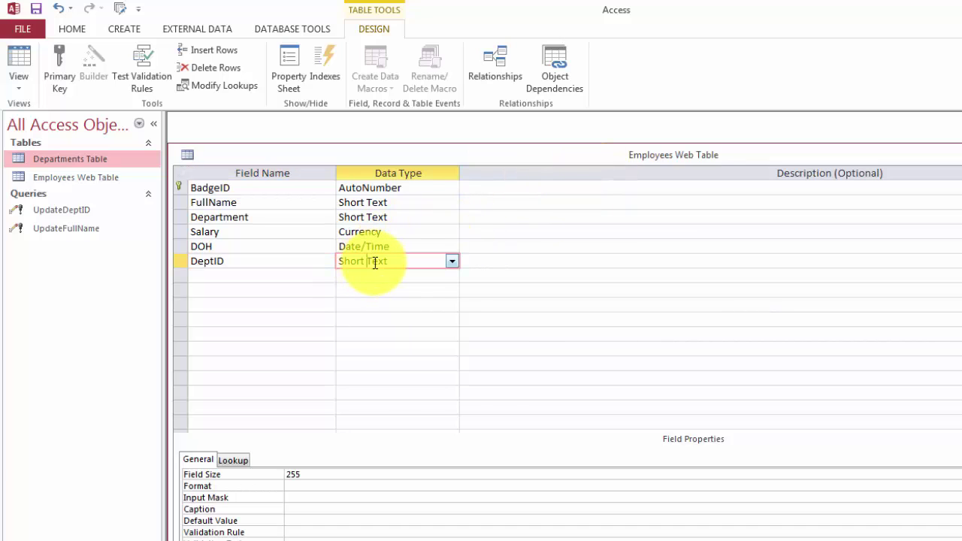
{"action": "left_click", "coordinate": [453, 263]}
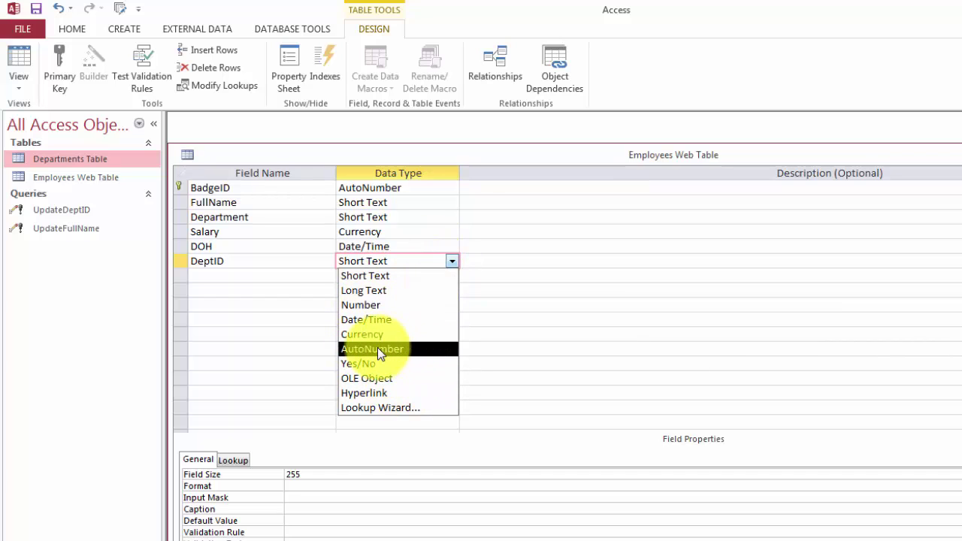
{"action": "left_click", "coordinate": [373, 305]}
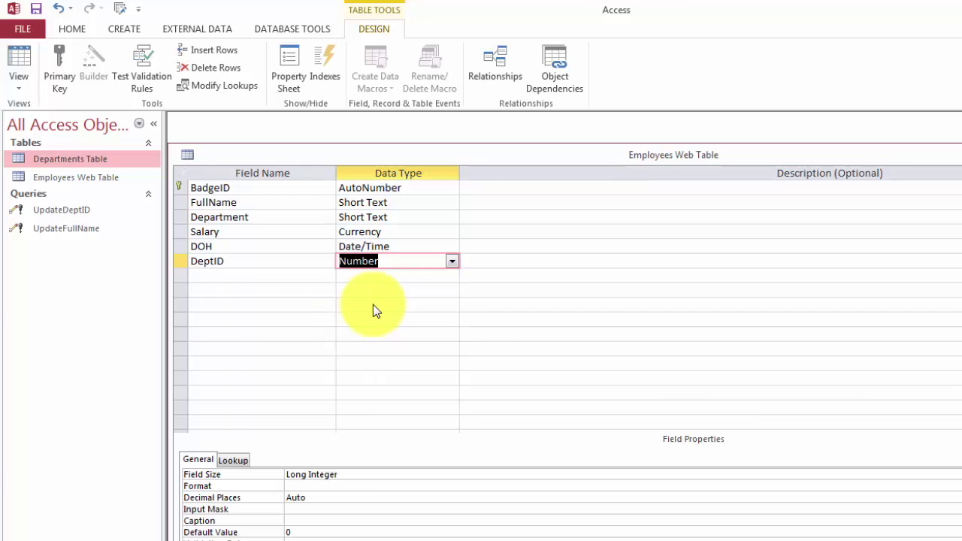
- Check the DeptID field's Field Size and Indexed properties, and close the table design with its changes saved
{"action": "left_click", "coordinate": [349, 476]}
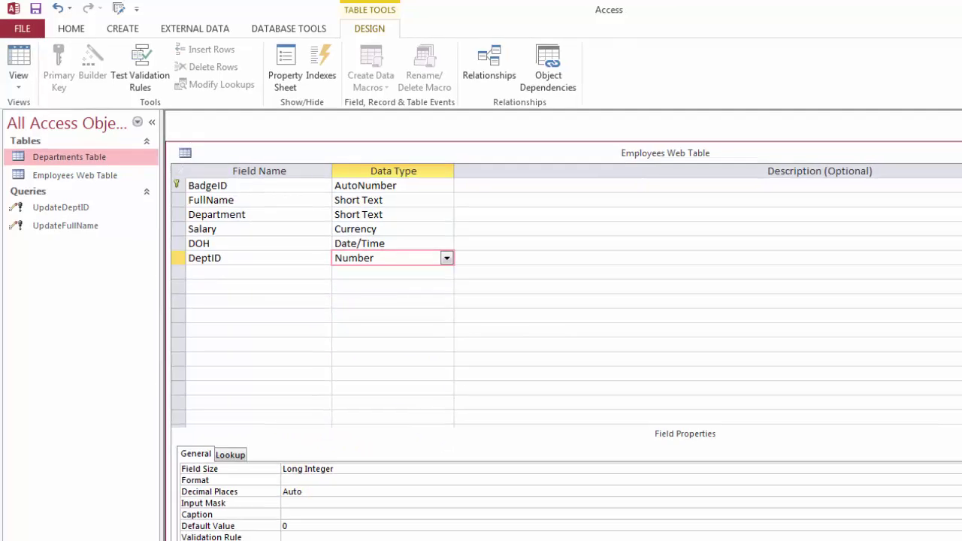
{"action": "left_click", "coordinate": [326, 511]}
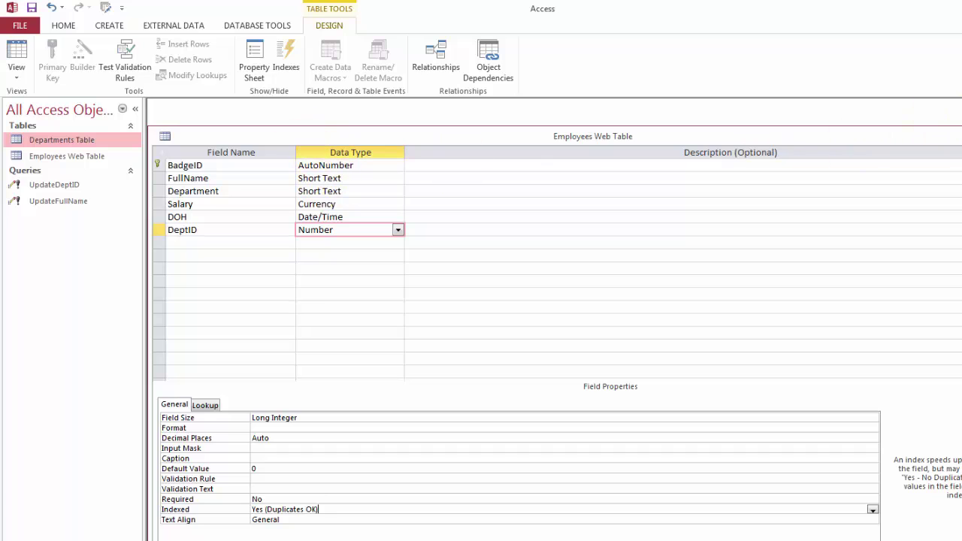
{"action": "key", "text": "ctrl+w"}
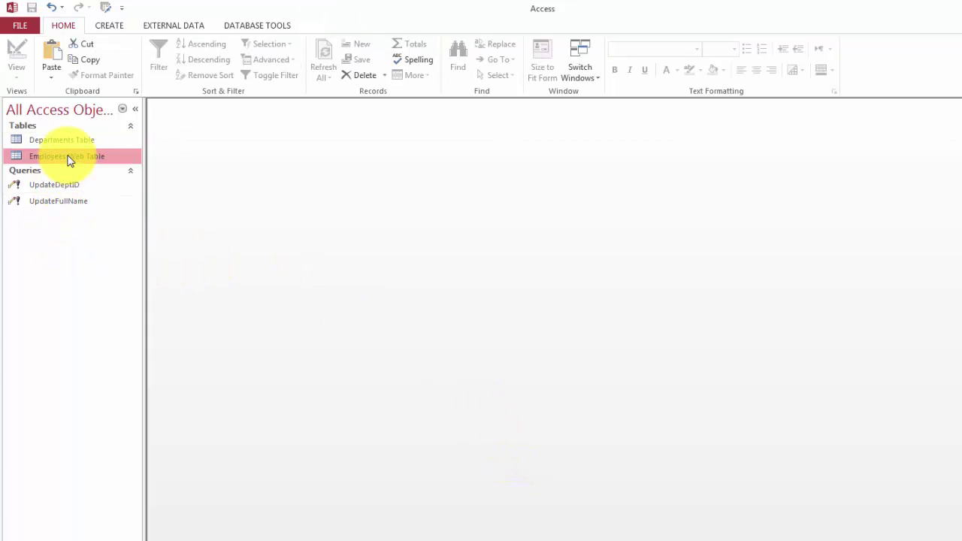
- Open Employees Web Table to check the new DeptID column, and close the table
{"action": "double_click", "coordinate": [68, 158]}
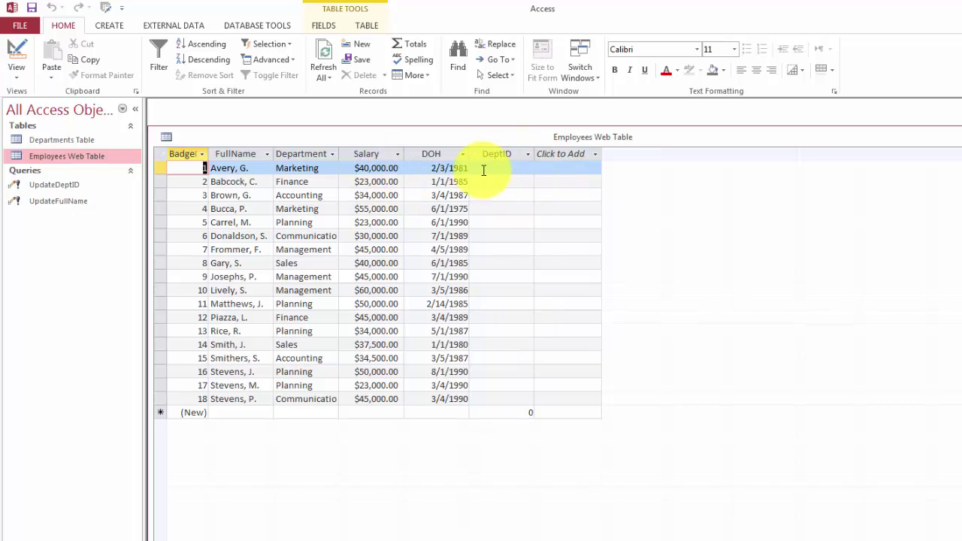
{"action": "left_click", "coordinate": [483, 171]}
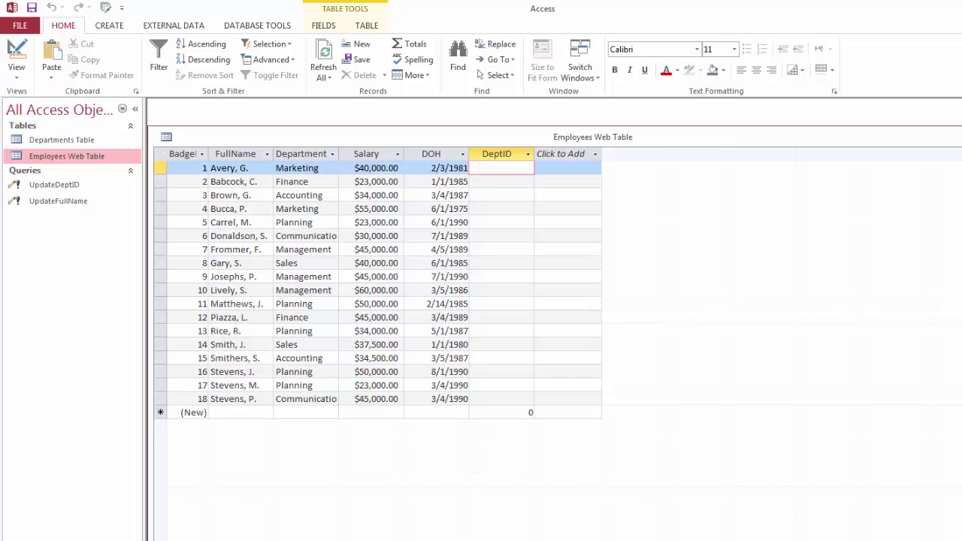
{"action": "key", "text": "ctrl+F4"}
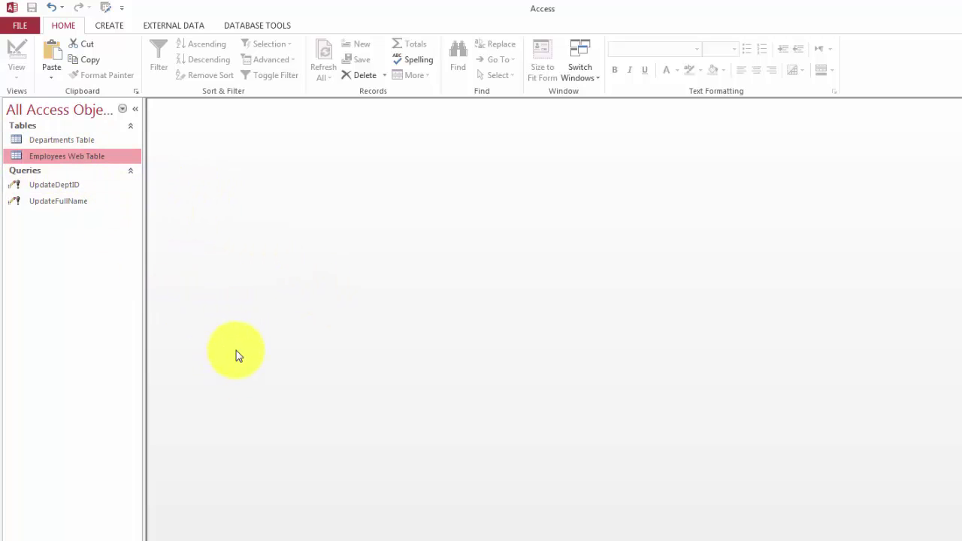
- Paste a copy of Employees Web Table with structure and data, named Copy Of Employees Web Table
{"action": "key", "text": "ctrl+v"}
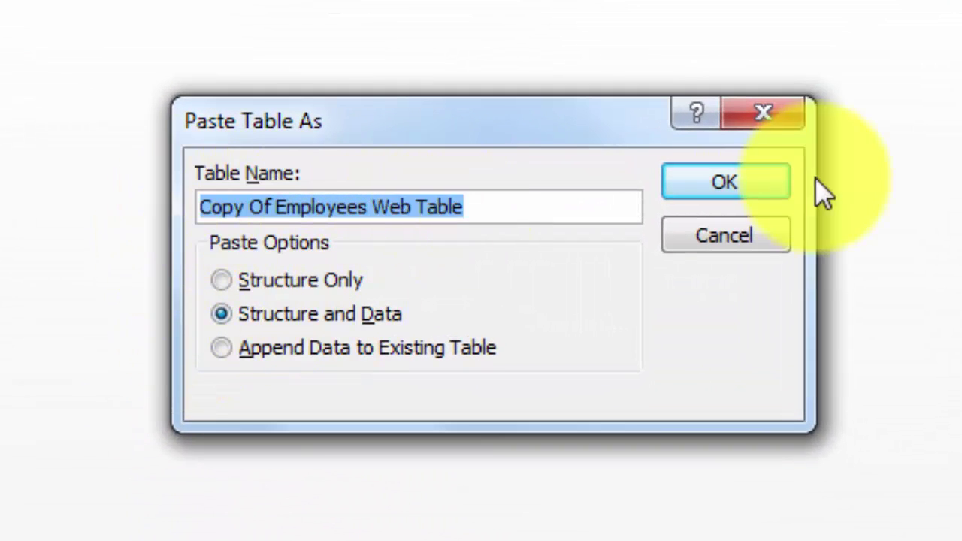
{"action": "left_click", "coordinate": [728, 186]}
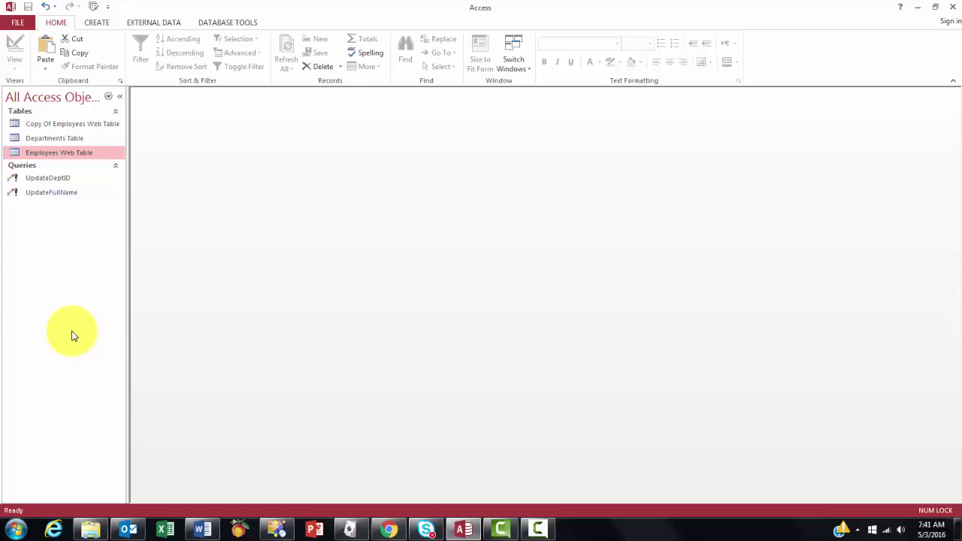
- Open the UpdateDeptID query in Design View
{"action": "left_click", "coordinate": [46, 179]}
{"action": "right_click", "coordinate": [47, 178]}
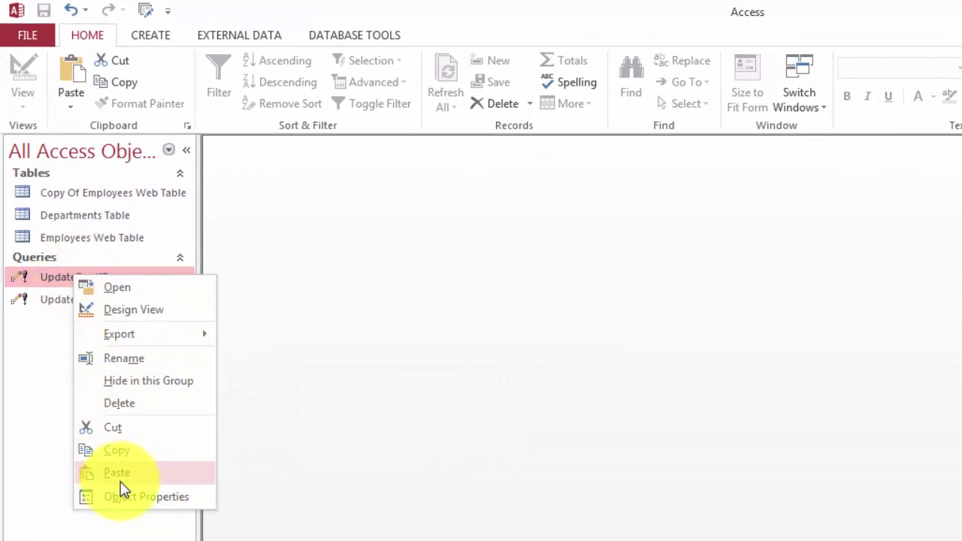
{"action": "left_click", "coordinate": [134, 312]}
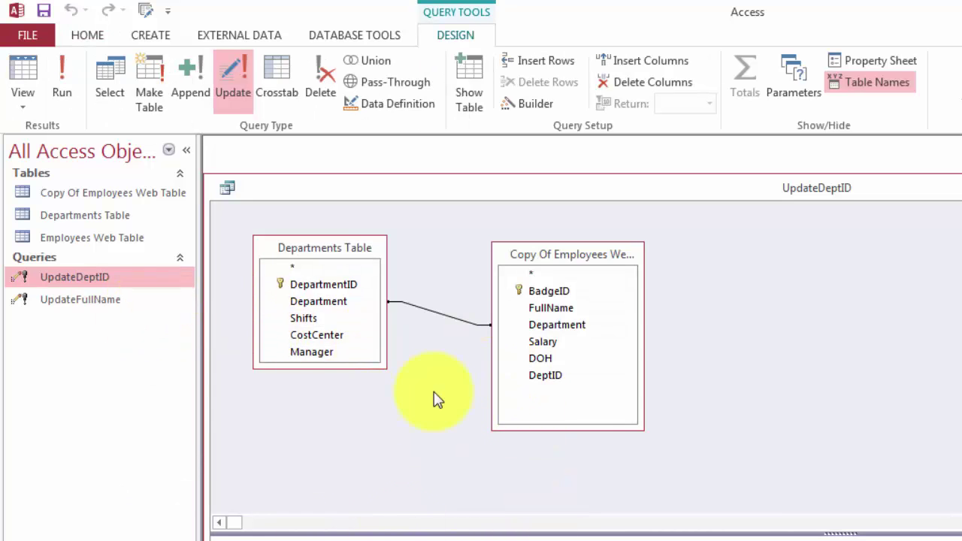
- Examine the Department join between the two tables and the query grid's Field, Table and Update To entries for DeptID
{"action": "left_click", "coordinate": [329, 304]}
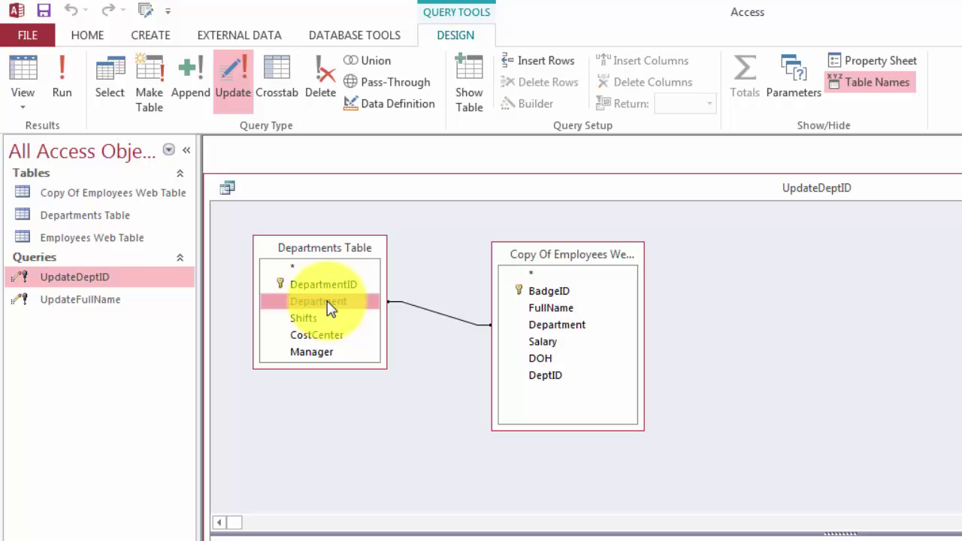
{"action": "left_click", "coordinate": [557, 325]}
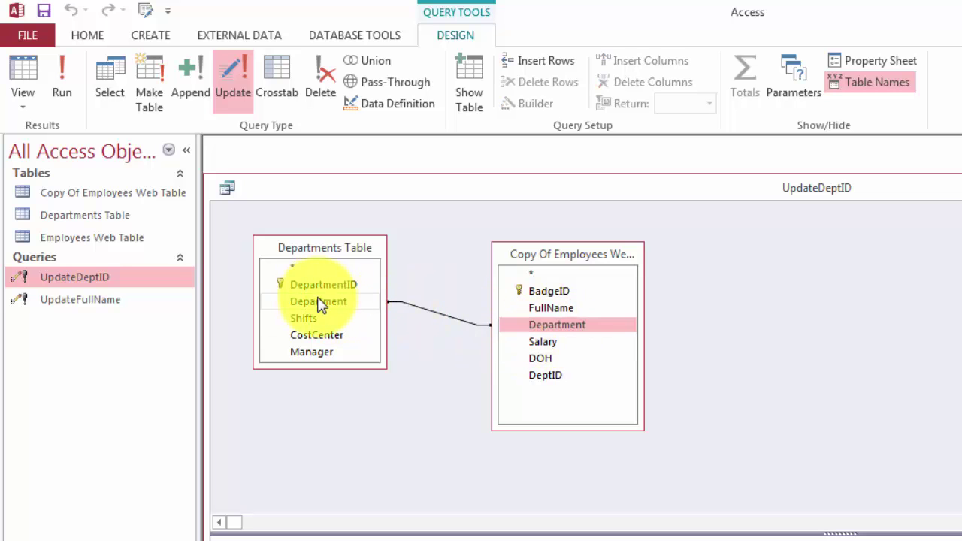
{"action": "left_click", "coordinate": [325, 301]}
{"action": "left_click", "coordinate": [551, 328]}
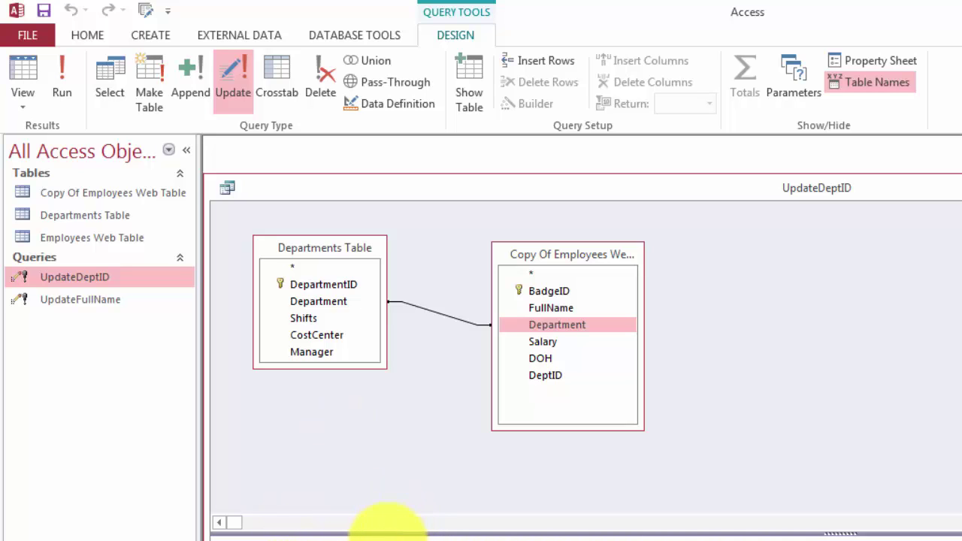
{"action": "left_click", "coordinate": [385, 538]}
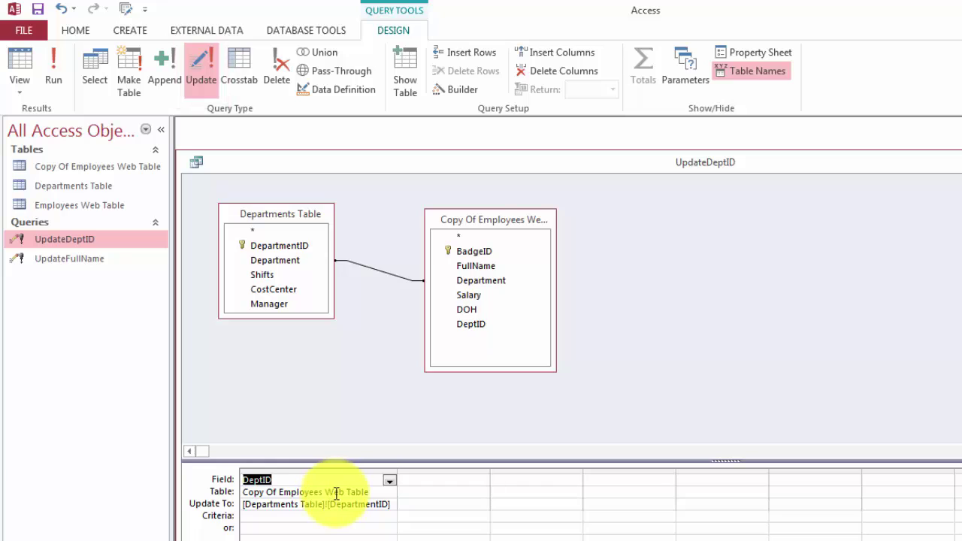
{"action": "key", "text": "Down"}
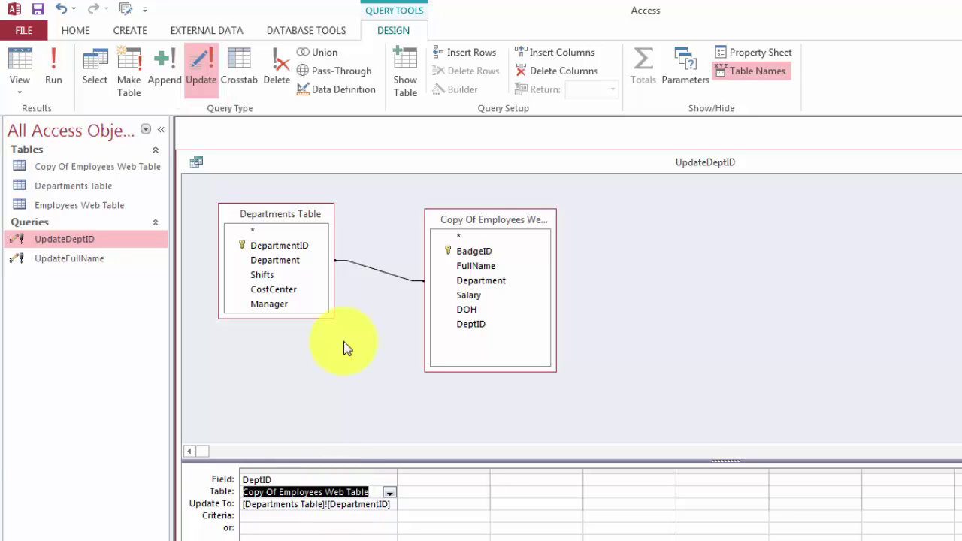
{"action": "left_click", "coordinate": [299, 505]}
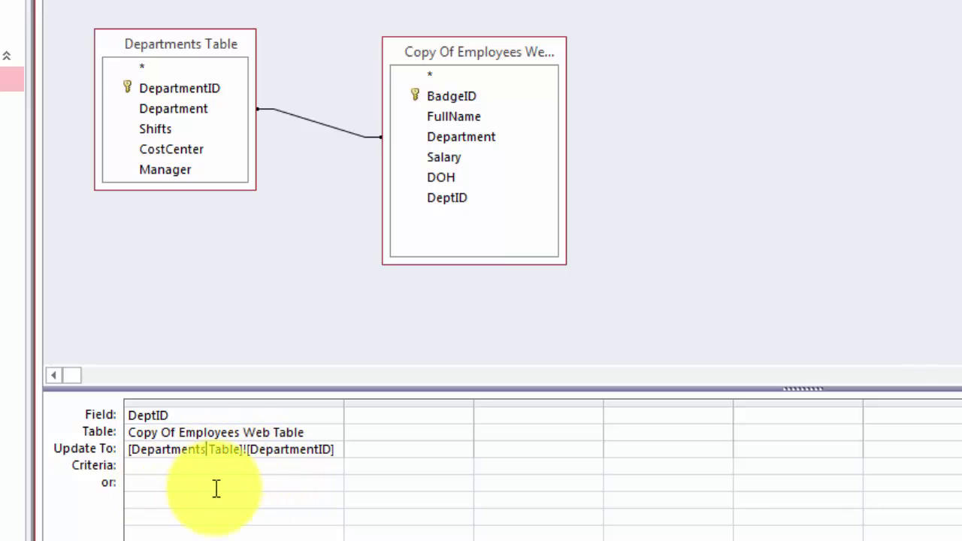
- Rebuild DeptID's Update To expression in the Expression Builder as [Departments Table]![DepartmentID], using the DepartmentID field of Departments Table
{"action": "right_click", "coordinate": [303, 450]}
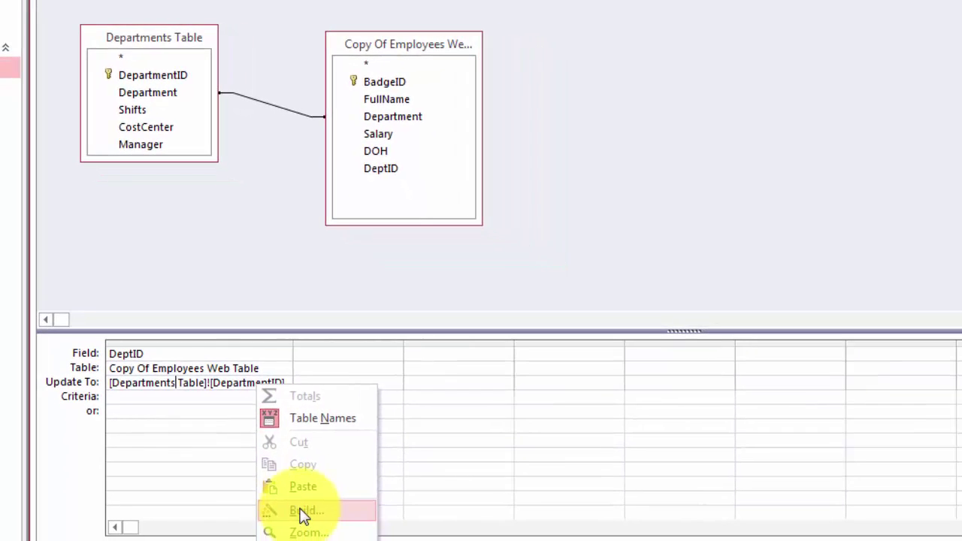
{"action": "left_click", "coordinate": [305, 516]}
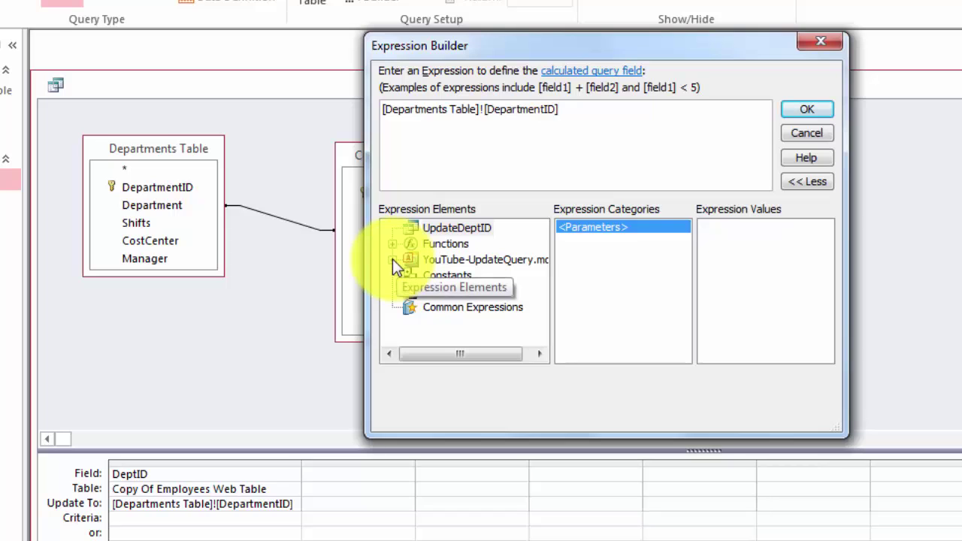
{"action": "left_click", "coordinate": [392, 260]}
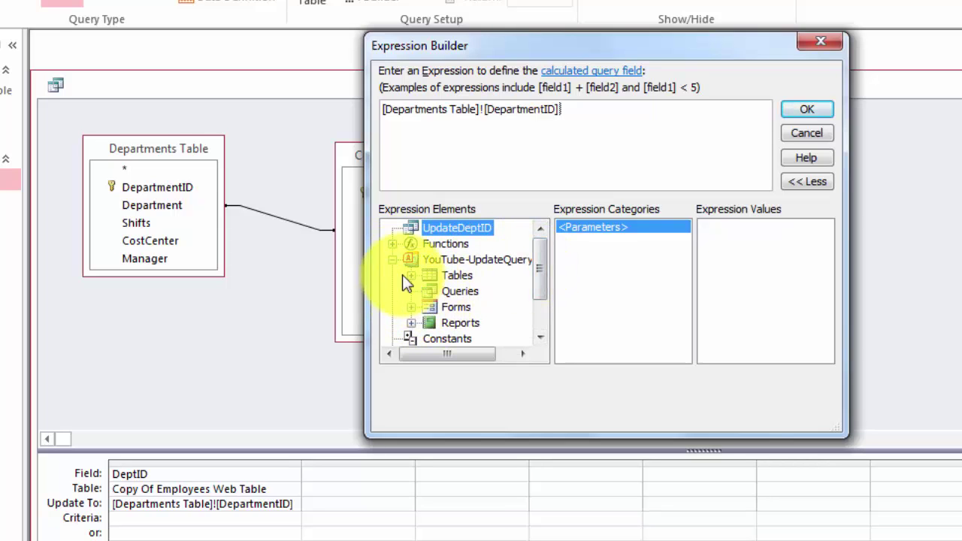
{"action": "left_click", "coordinate": [411, 275]}
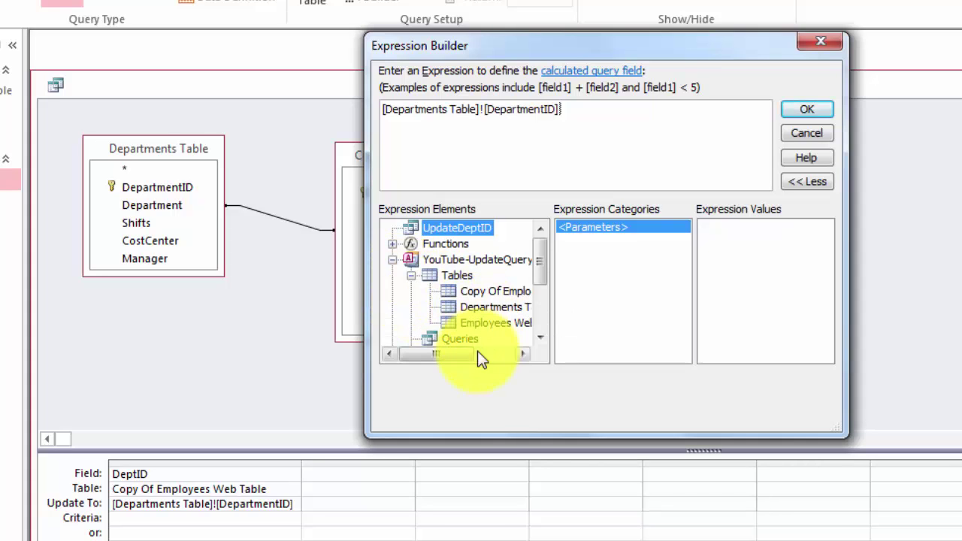
{"action": "left_click", "coordinate": [488, 308]}
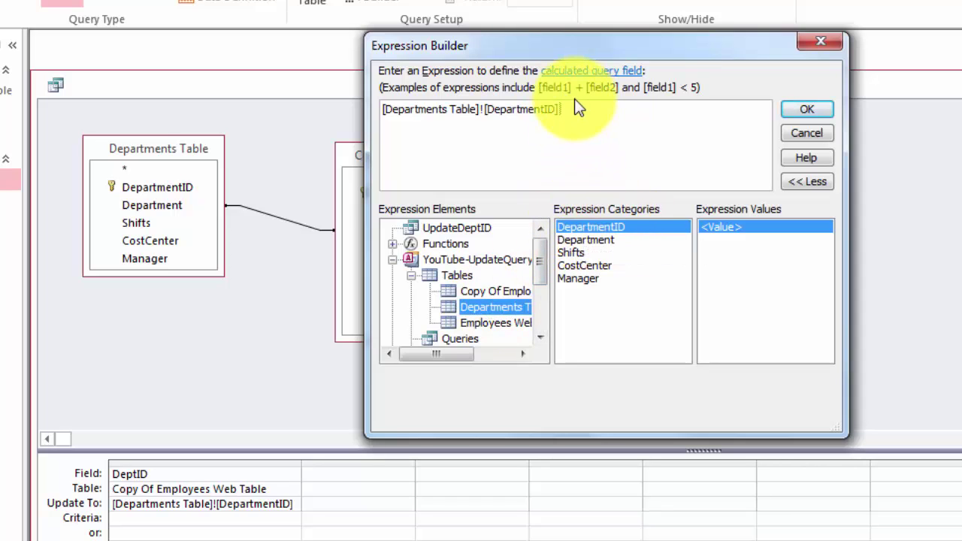
{"action": "left_click_drag", "start_coordinate": [577, 106], "coordinate": [376, 105]}
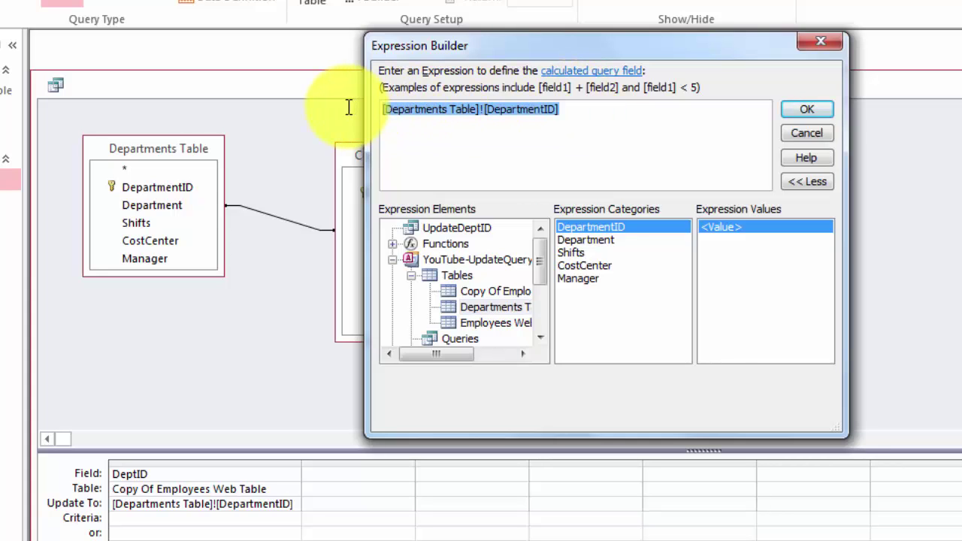
{"action": "key", "text": "Delete"}
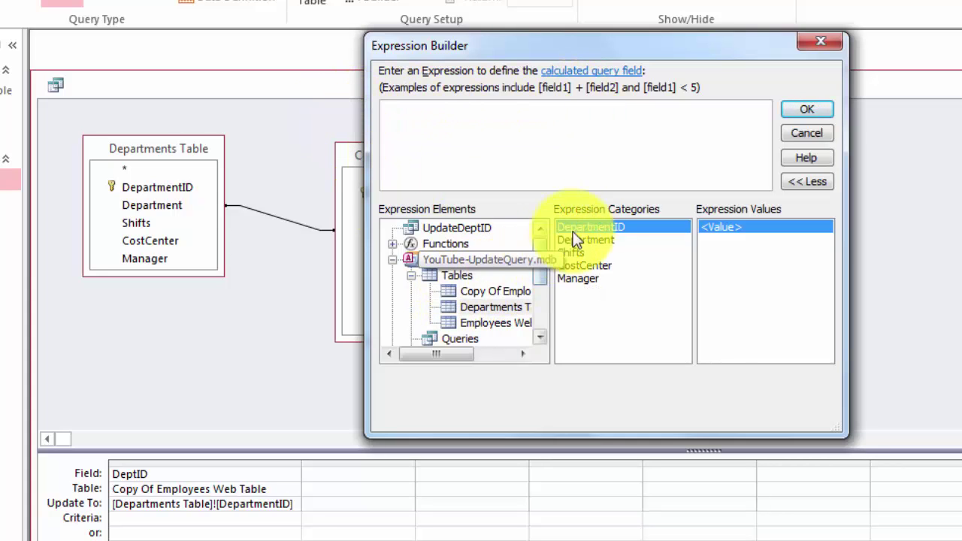
{"action": "double_click", "coordinate": [581, 229]}
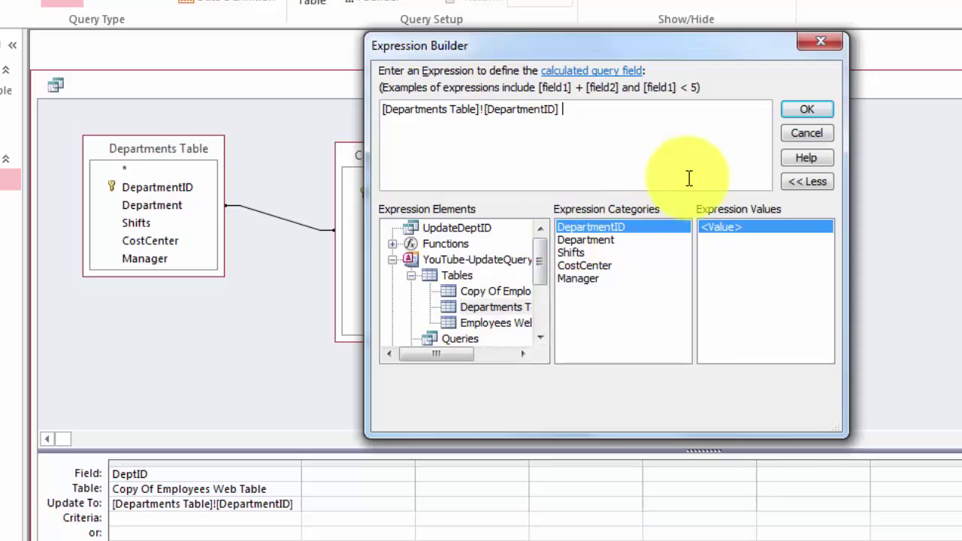
{"action": "left_click", "coordinate": [796, 113]}
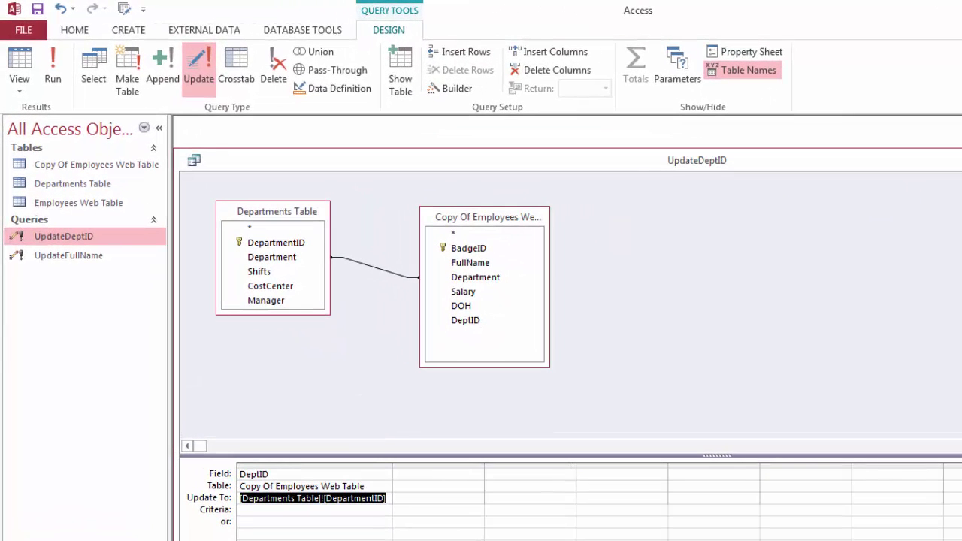
- Close the UpdateDeptID query with its design changes saved, and run it to update the records
{"action": "key", "text": "ctrl+w"}
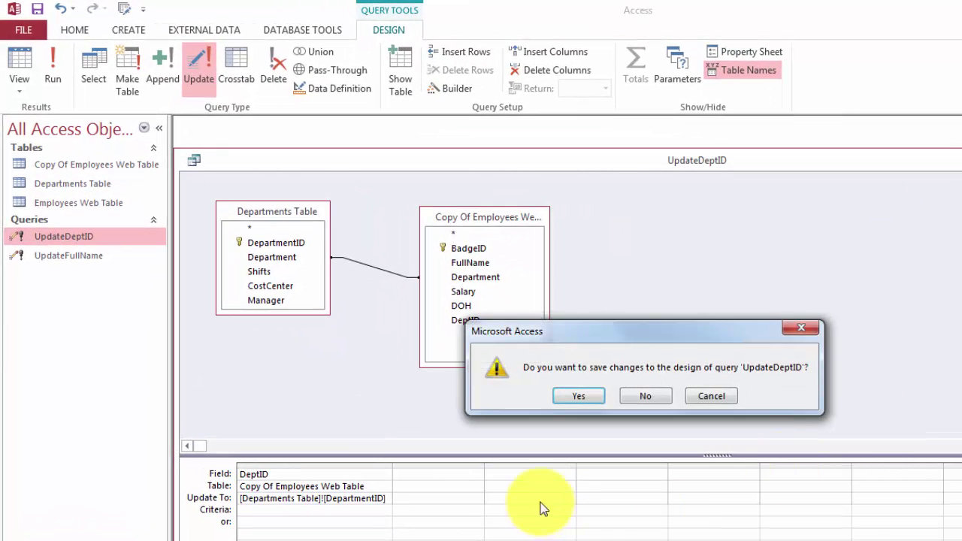
{"action": "left_click", "coordinate": [581, 396]}
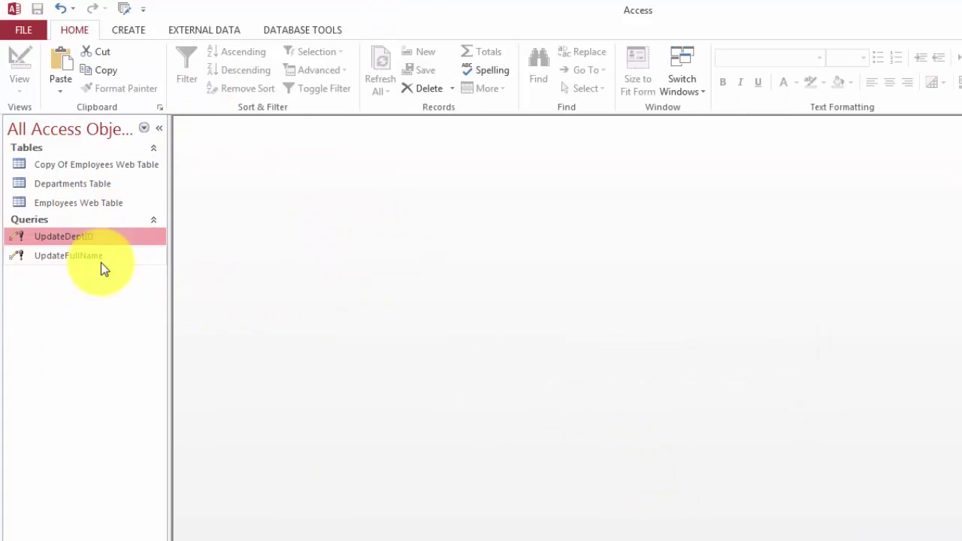
{"action": "double_click", "coordinate": [69, 236]}
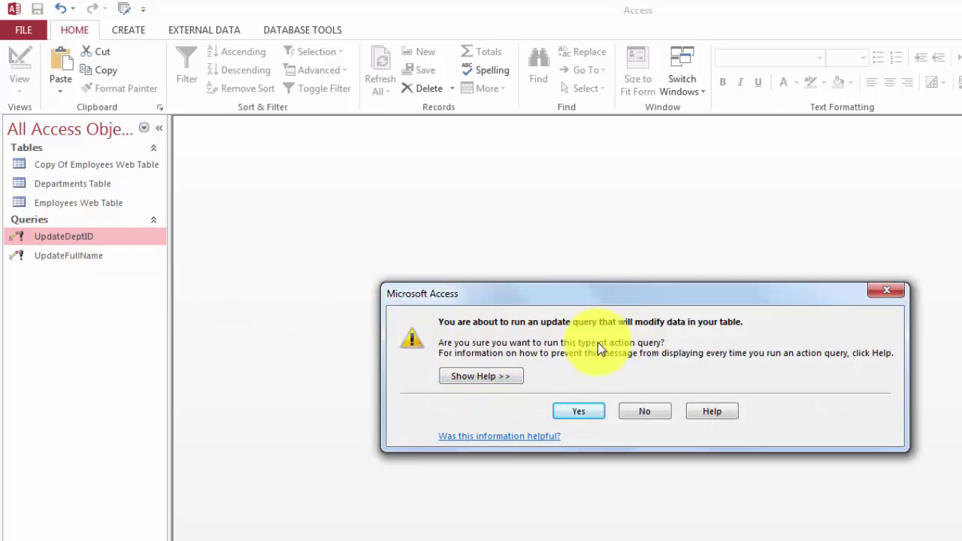
{"action": "left_click", "coordinate": [577, 412]}
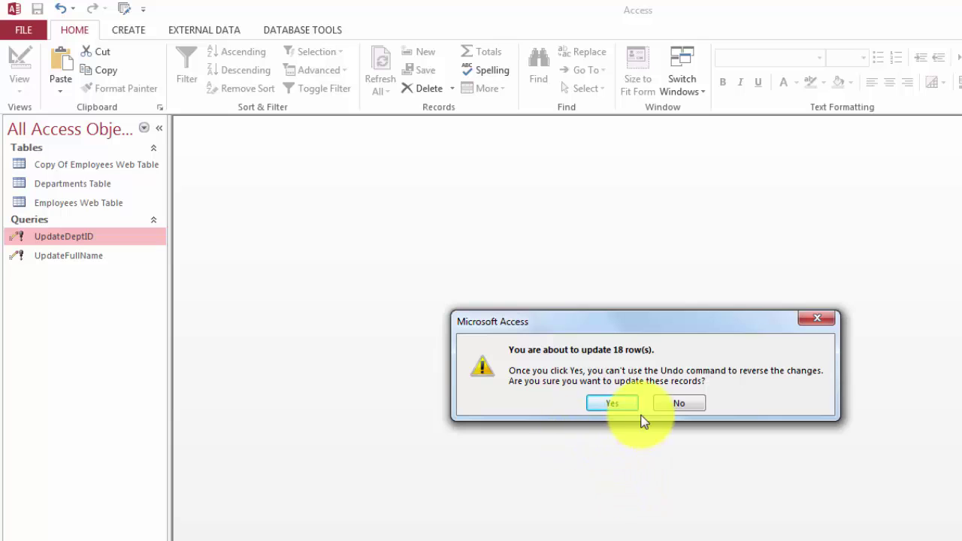
{"action": "left_click", "coordinate": [622, 403]}
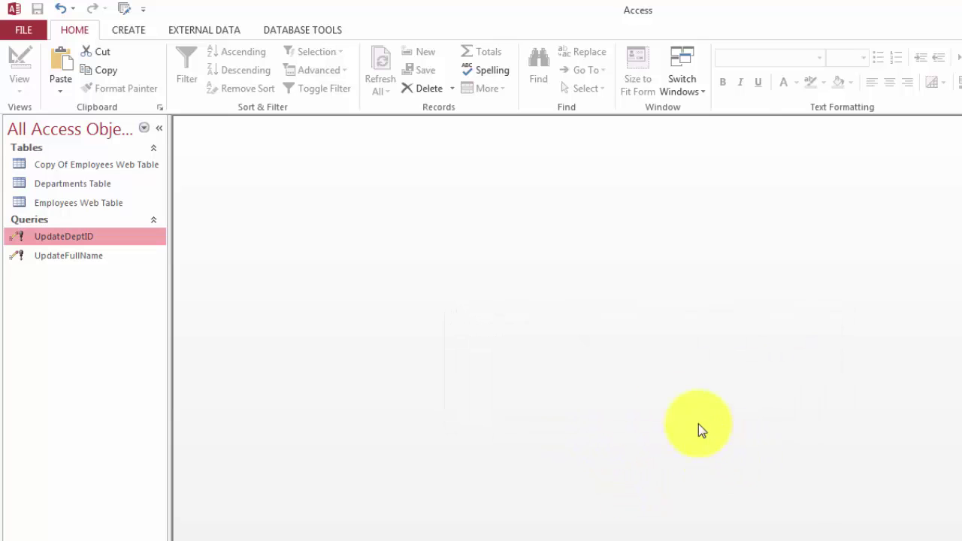
- Open Copy Of Employees Web Table to check the Department, DeptID and FullName columns, and open Employees Web Table for comparison
{"action": "double_click", "coordinate": [88, 163]}
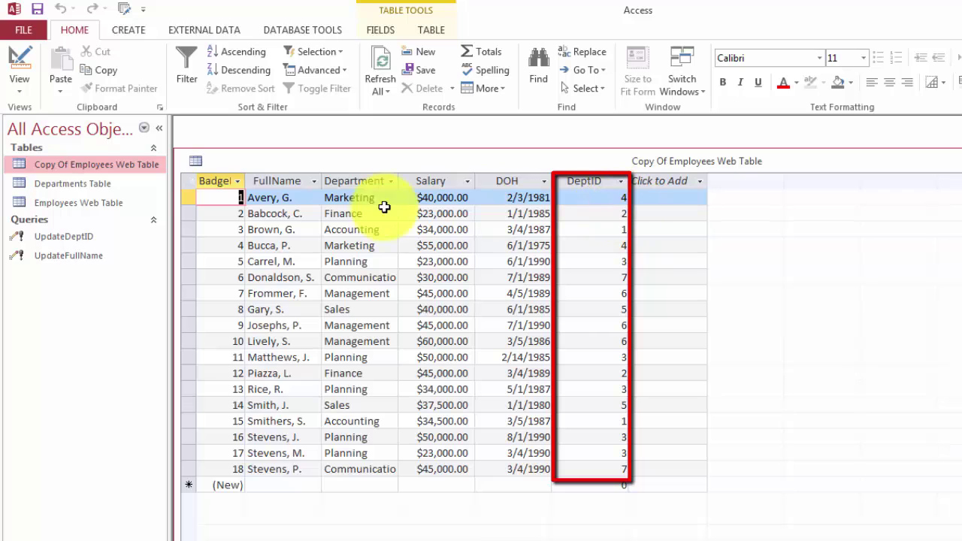
{"action": "left_click", "coordinate": [354, 249]}
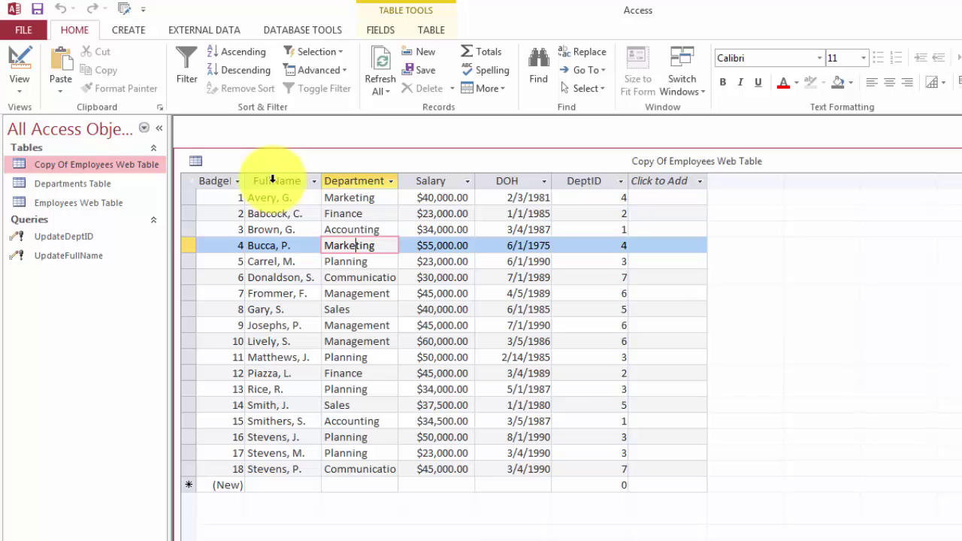
{"action": "left_click", "coordinate": [272, 180]}
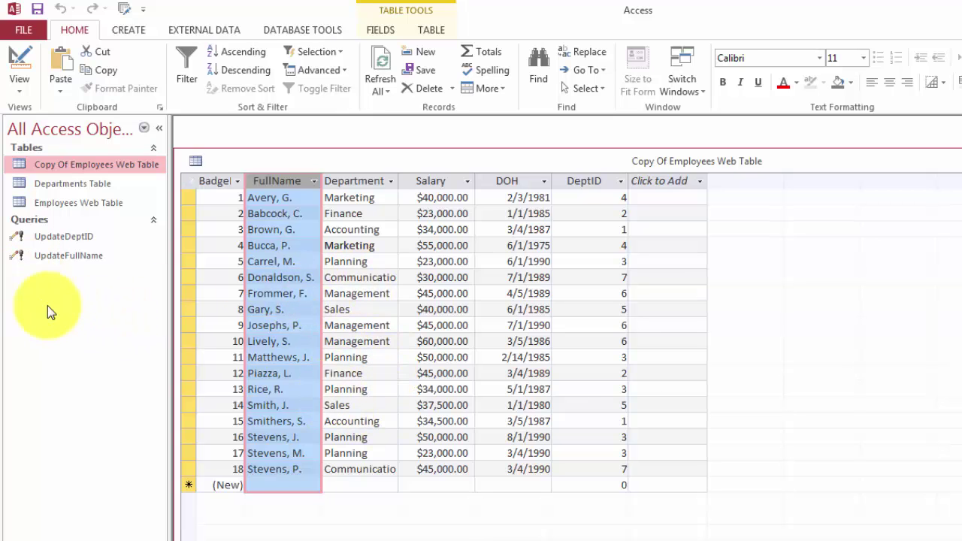
{"action": "double_click", "coordinate": [71, 200]}
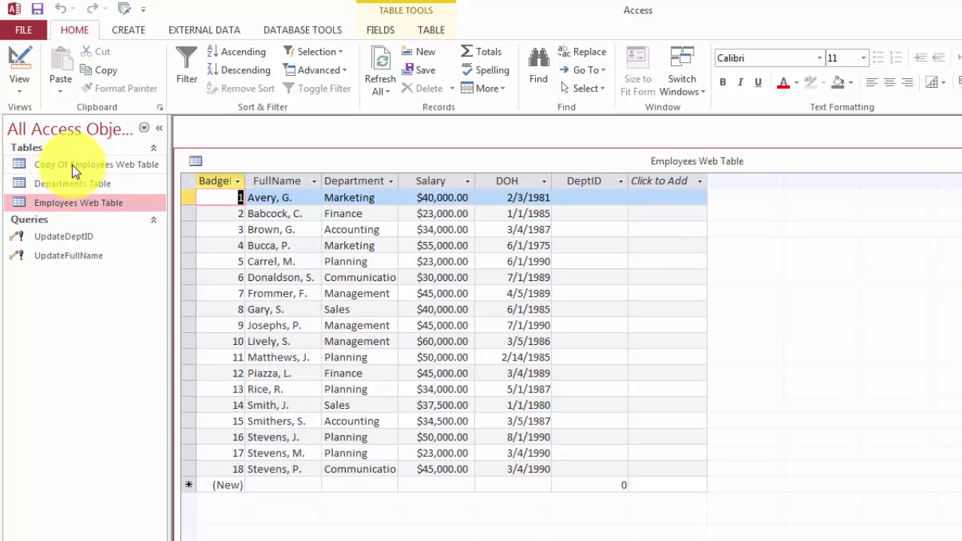
- Add Short Text fields LN and FN to Copy Of Employees Web Table, save the design, and close the open tables
{"action": "left_click", "coordinate": [72, 164]}
{"action": "double_click", "coordinate": [72, 165]}
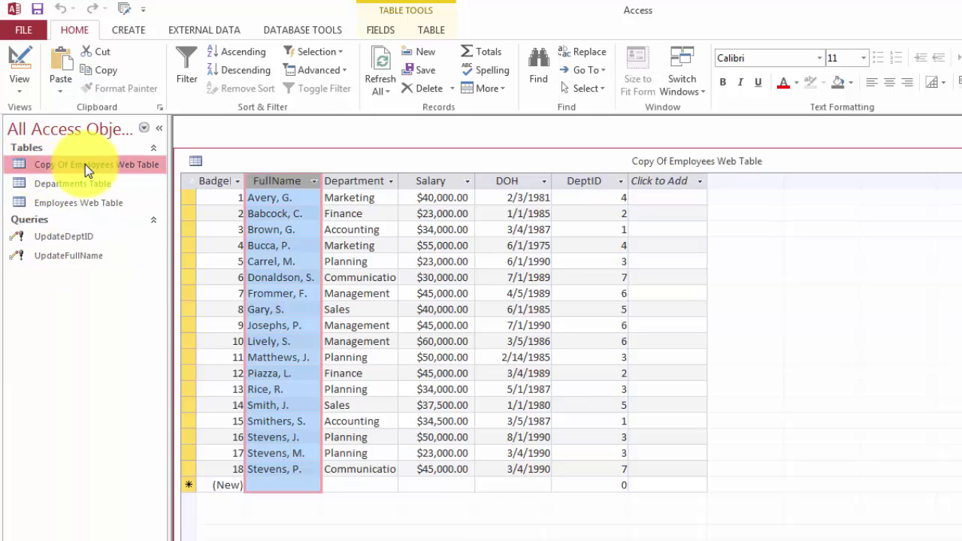
{"action": "key", "text": "ctrl+period"}
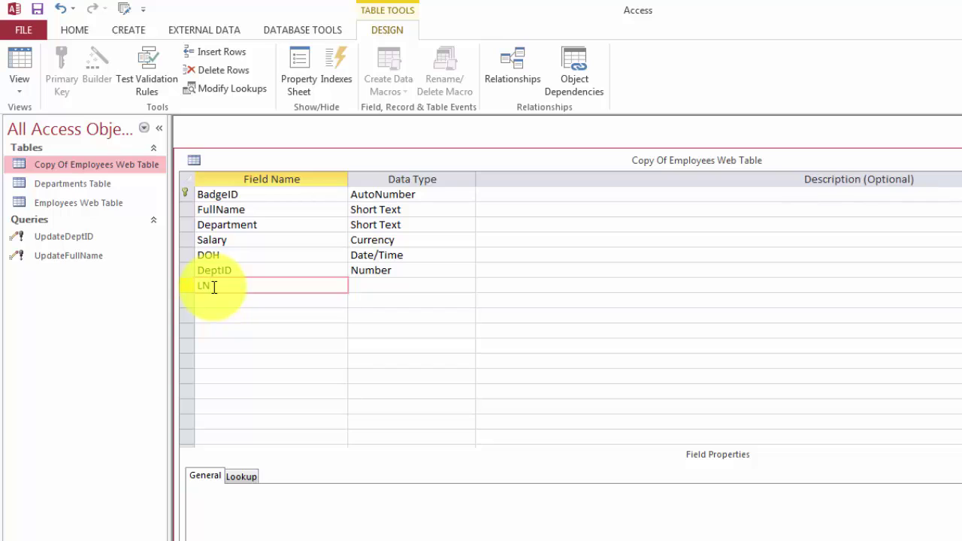
{"action": "left_click", "coordinate": [220, 301]}
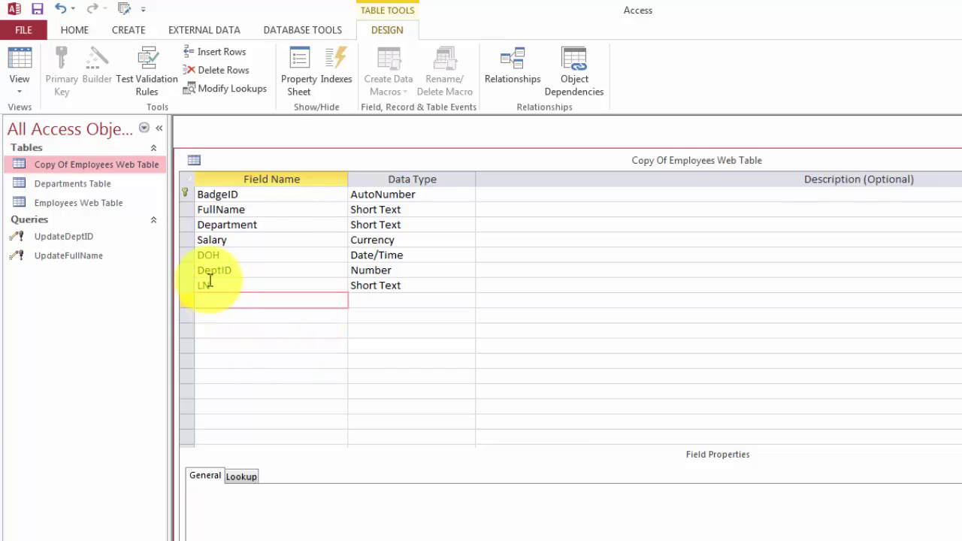
{"action": "left_click", "coordinate": [236, 331]}
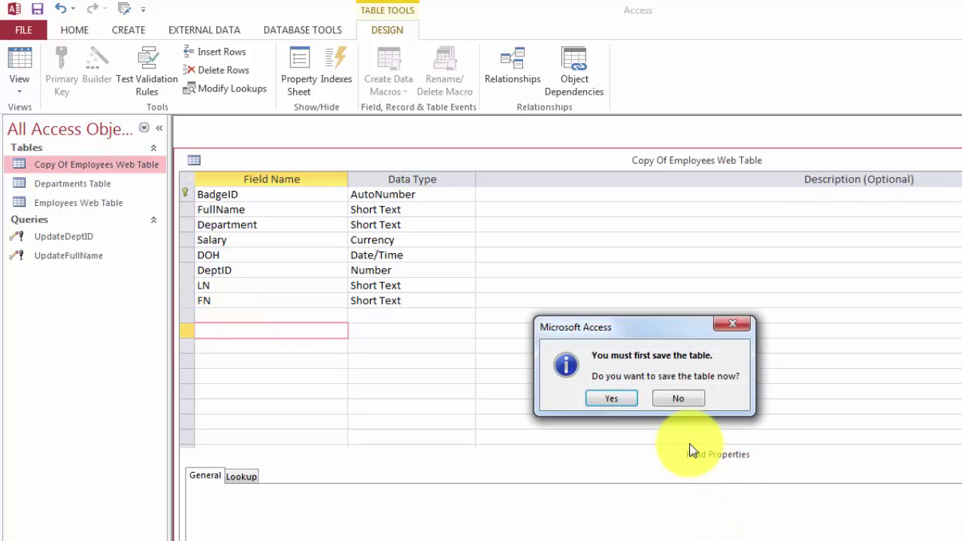
{"action": "left_click", "coordinate": [624, 399]}
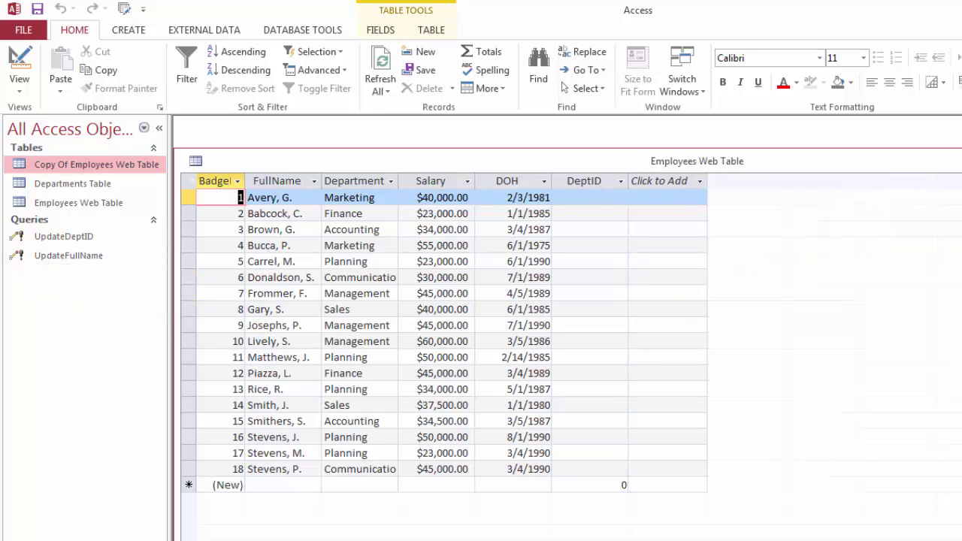
{"action": "key", "text": "ctrl+w"}
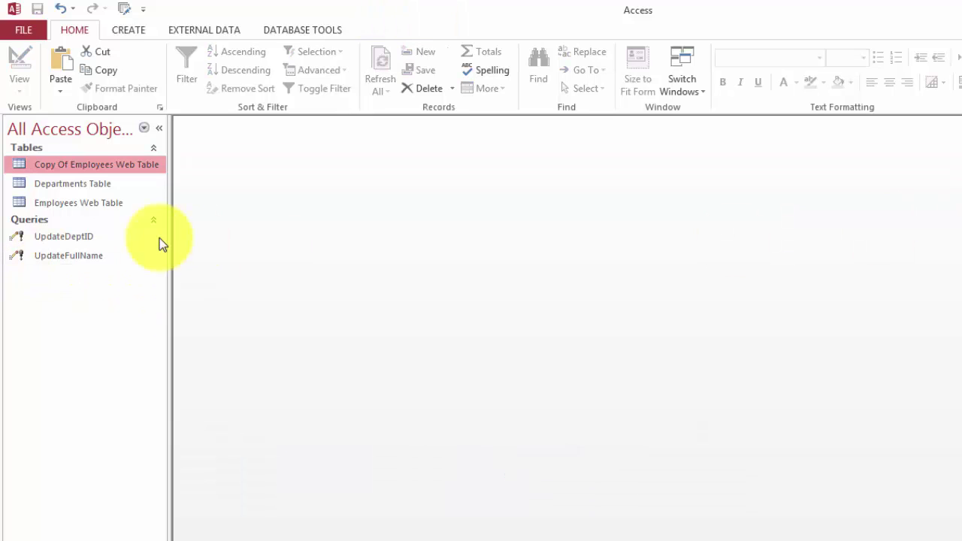
- Open the UpdateFullName query in Design View and enlarge the Copy Of Employees Web Table box to fit all its fields
{"action": "right_click", "coordinate": [72, 254]}
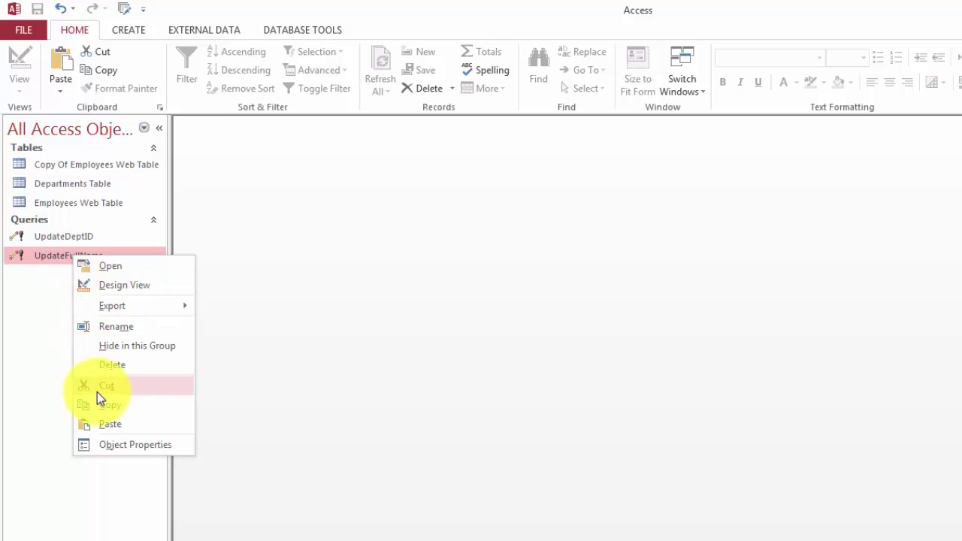
{"action": "left_click", "coordinate": [119, 286]}
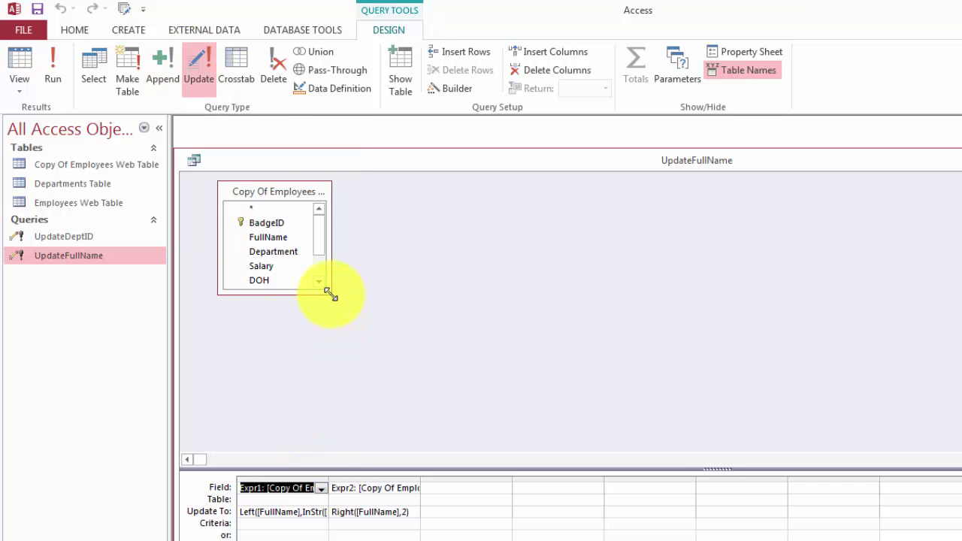
{"action": "left_click_drag", "start_coordinate": [330, 295], "coordinate": [424, 370]}
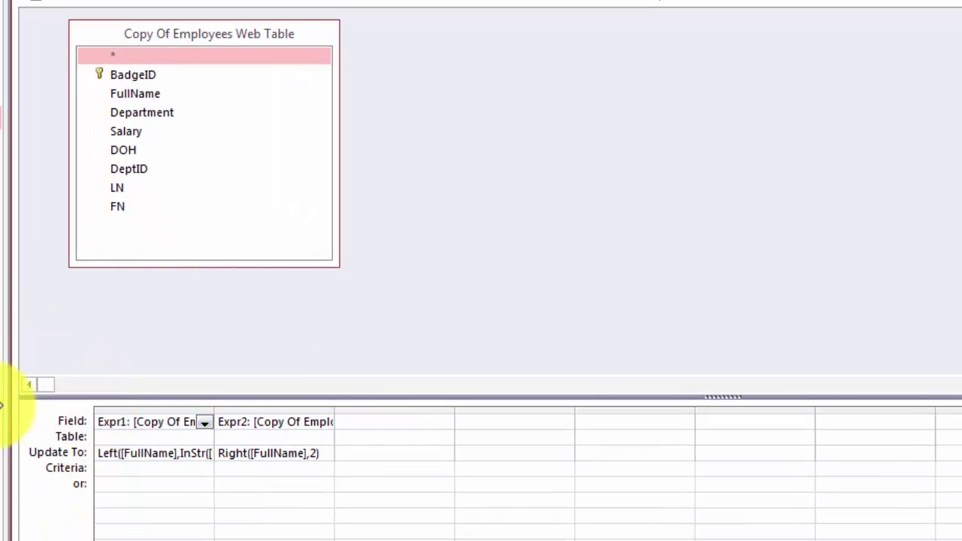
- Set the Field of the first query column to LN and widen the column to fit its Update To expression
{"action": "left_click", "coordinate": [203, 422]}
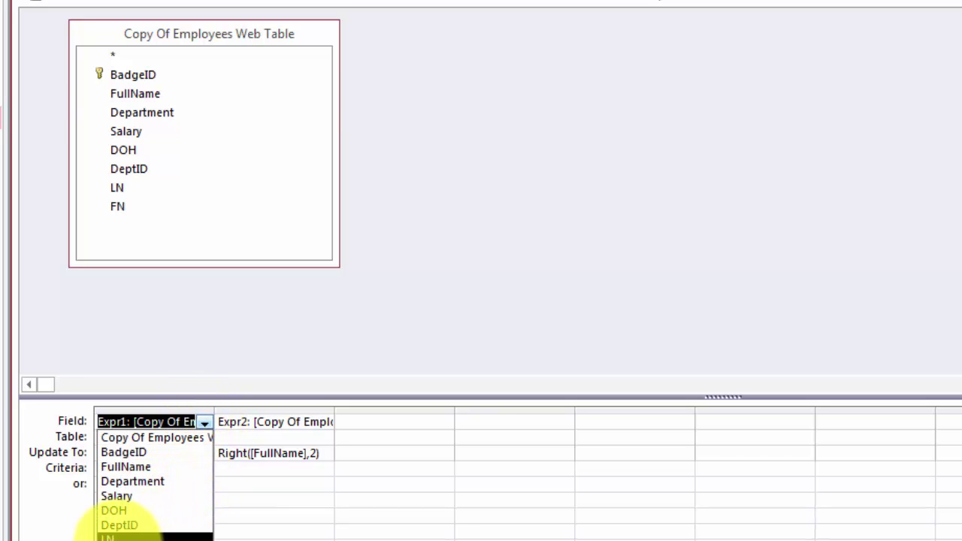
{"action": "left_click", "coordinate": [116, 539]}
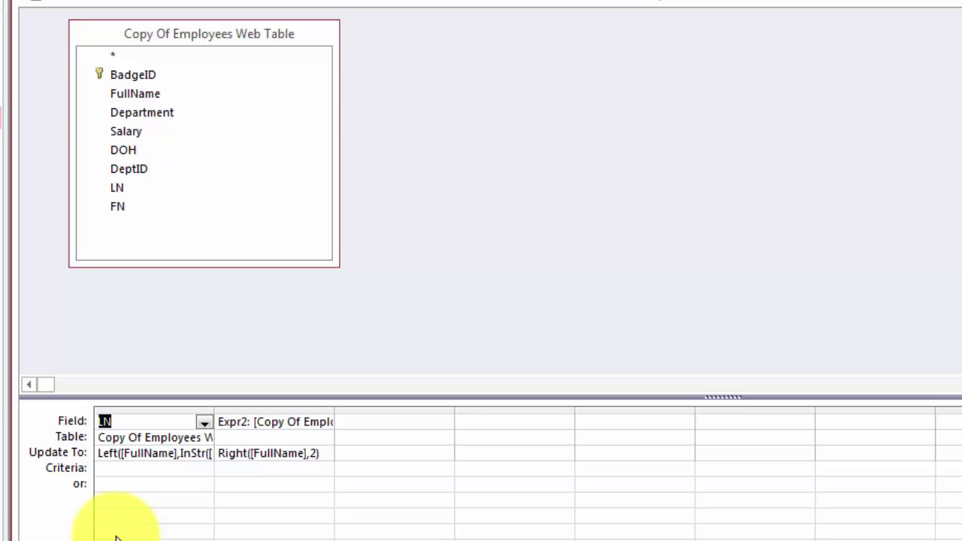
{"action": "double_click", "coordinate": [214, 407]}
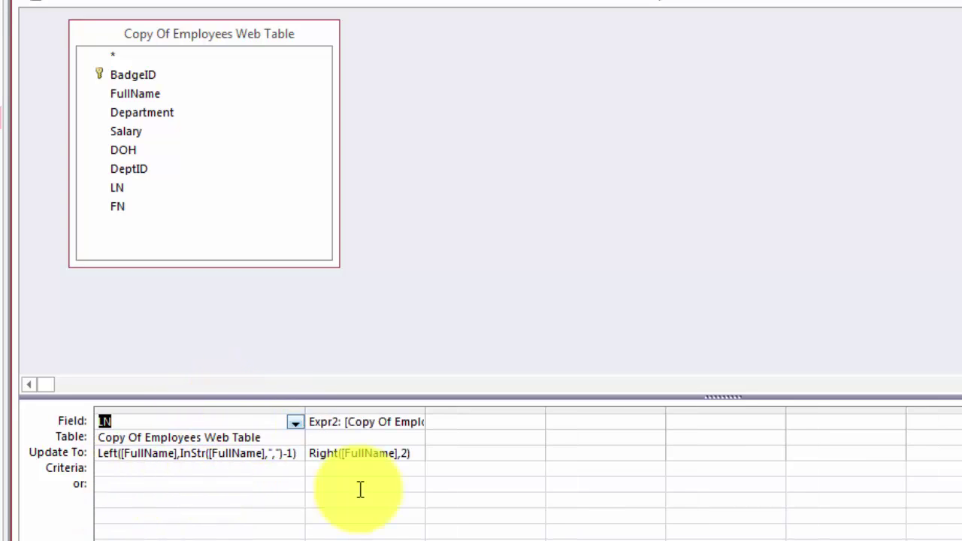
- Examine the Left and InStr functions in the LN column's Update To expression using the Expression Builder
{"action": "right_click", "coordinate": [190, 456]}
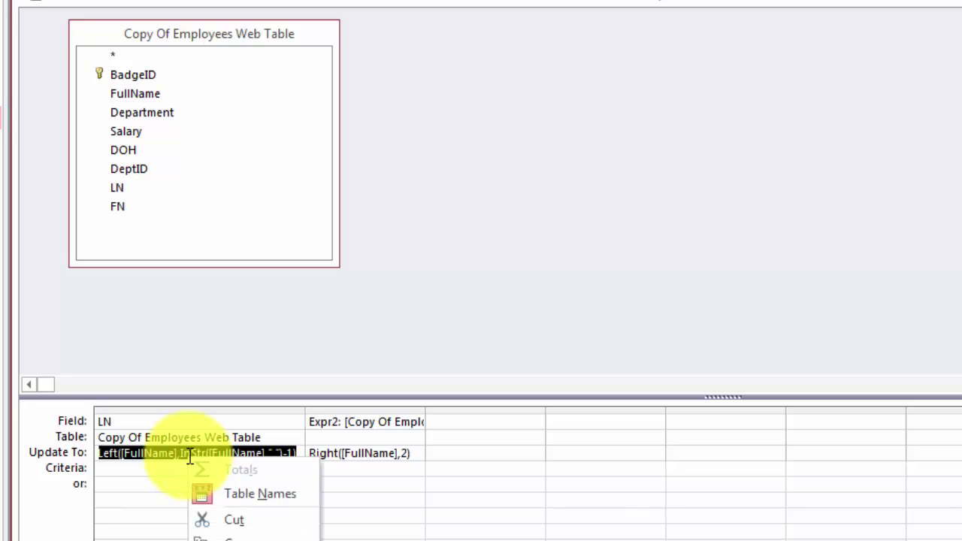
{"action": "key", "text": "b"}
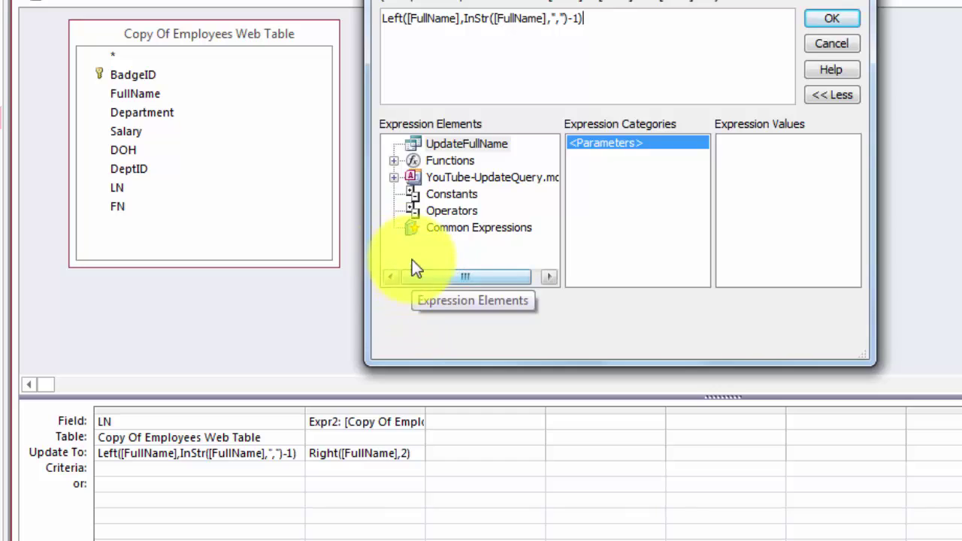
{"action": "left_click", "coordinate": [393, 161]}
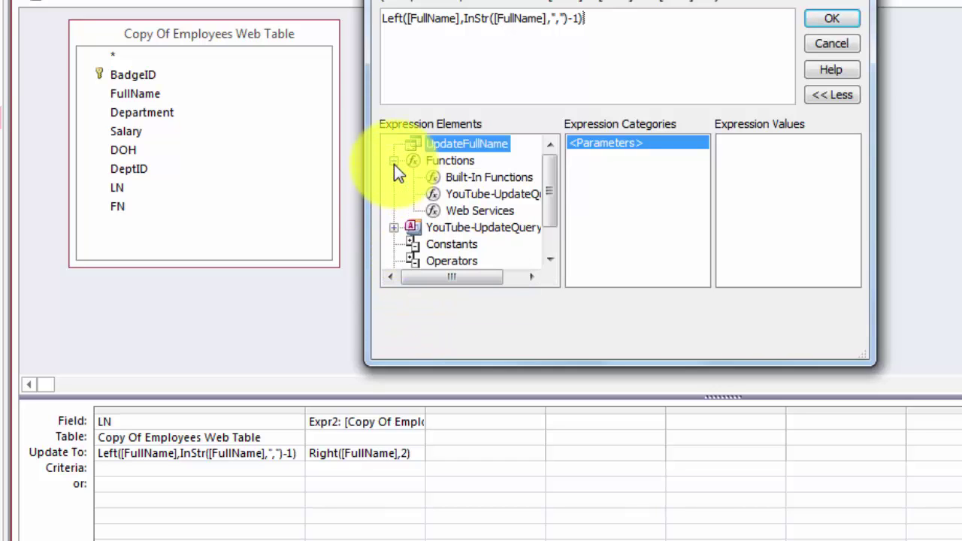
{"action": "left_click", "coordinate": [480, 176]}
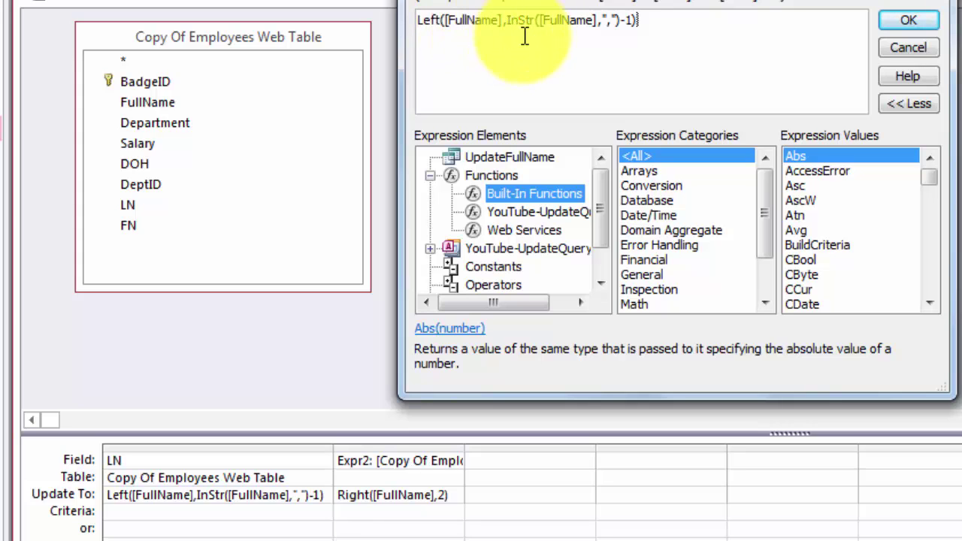
{"action": "left_click", "coordinate": [521, 72]}
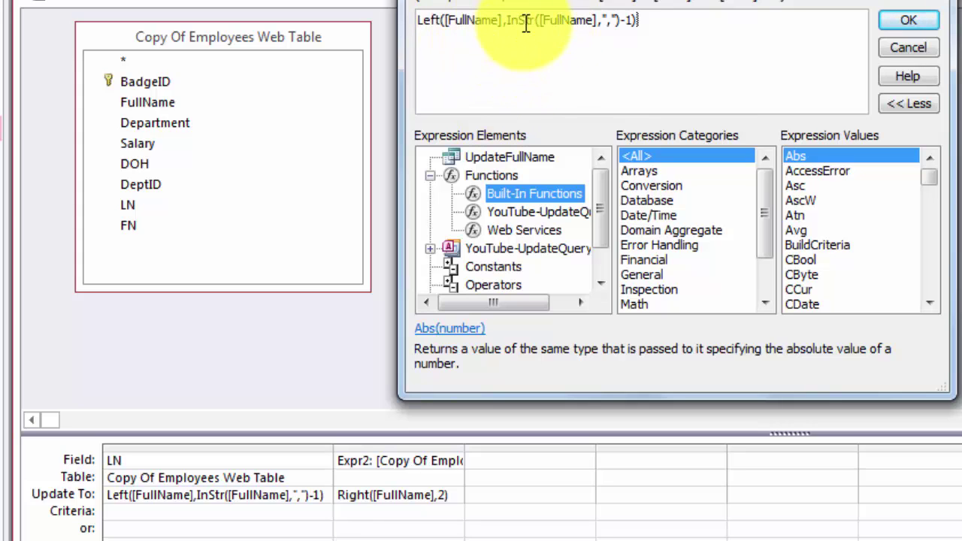
{"action": "left_click", "coordinate": [525, 21]}
{"action": "double_click", "coordinate": [526, 21]}
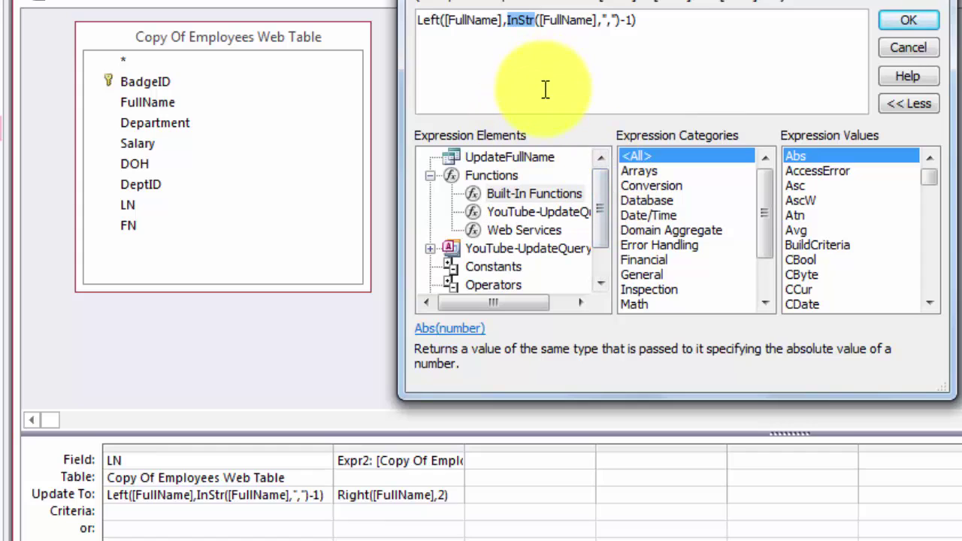
{"action": "double_click", "coordinate": [569, 21]}
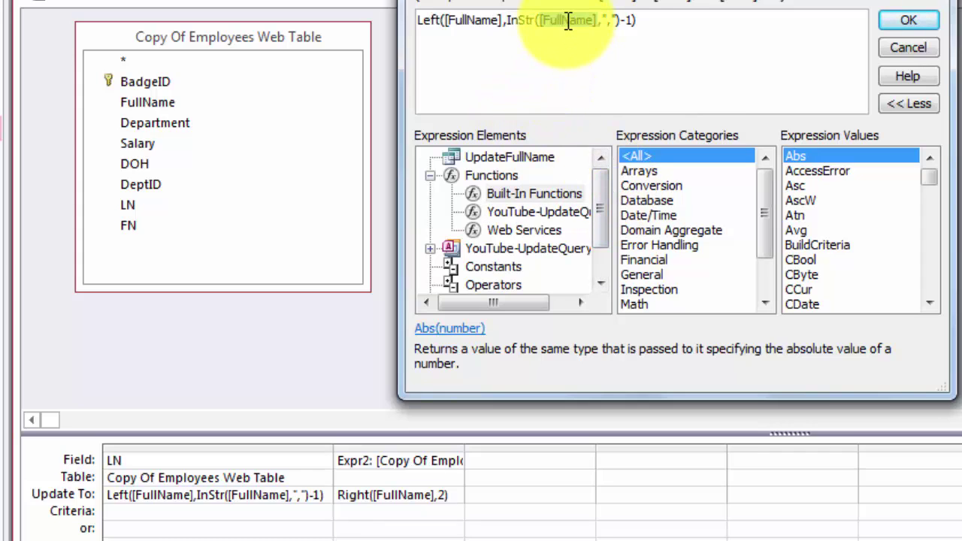
{"action": "left_click", "coordinate": [612, 28]}
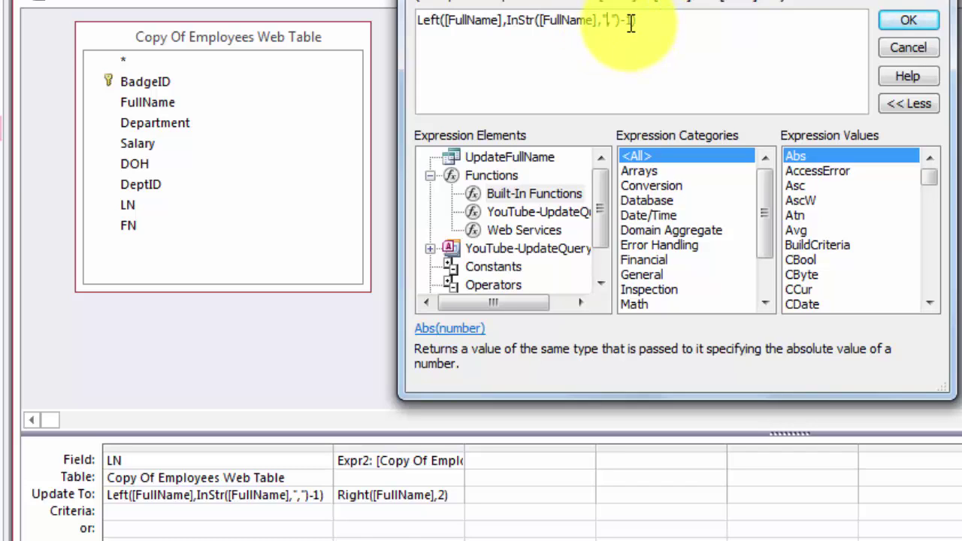
{"action": "left_click", "coordinate": [628, 23]}
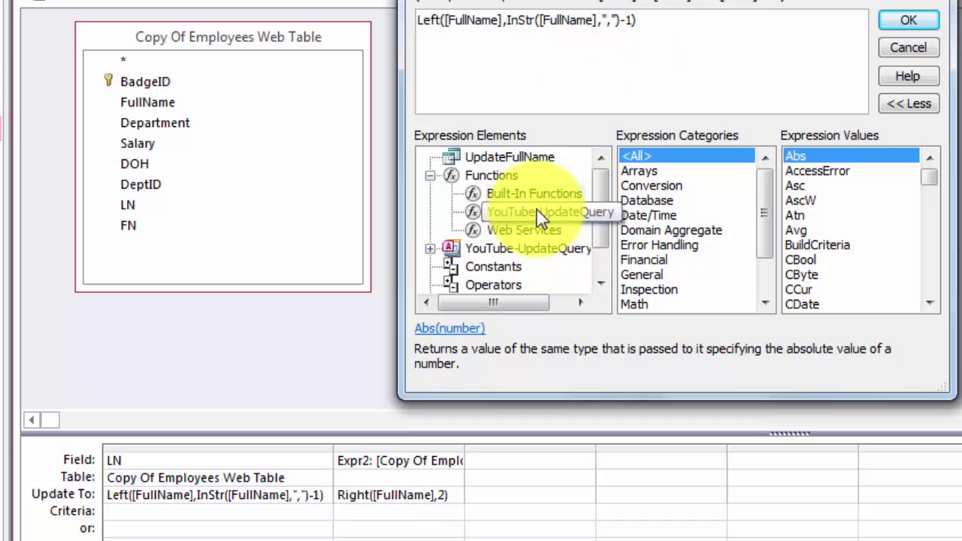
{"action": "left_click", "coordinate": [906, 21]}
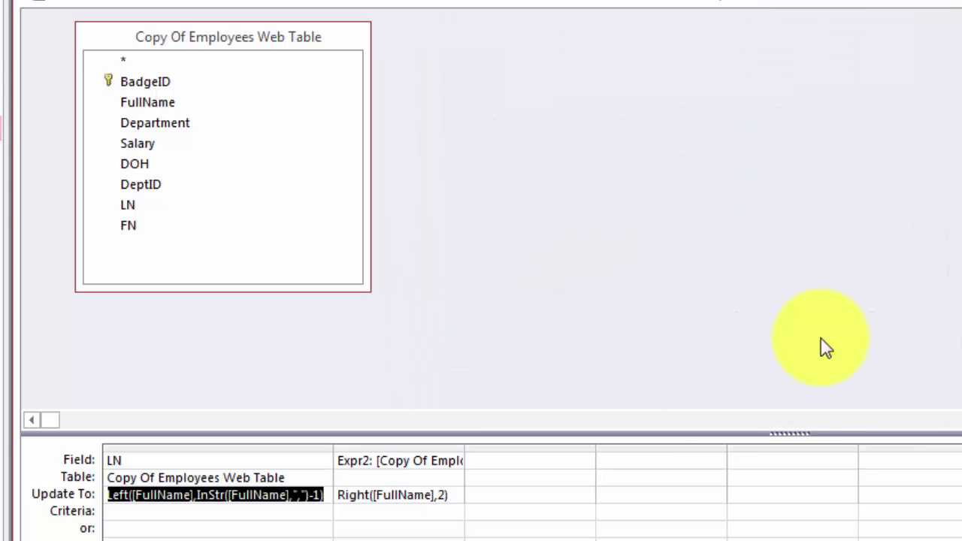
- Set the Field of the second query column to FN and widen the column to fit its full table name
{"action": "left_click", "coordinate": [384, 461]}
{"action": "left_click", "coordinate": [455, 462]}
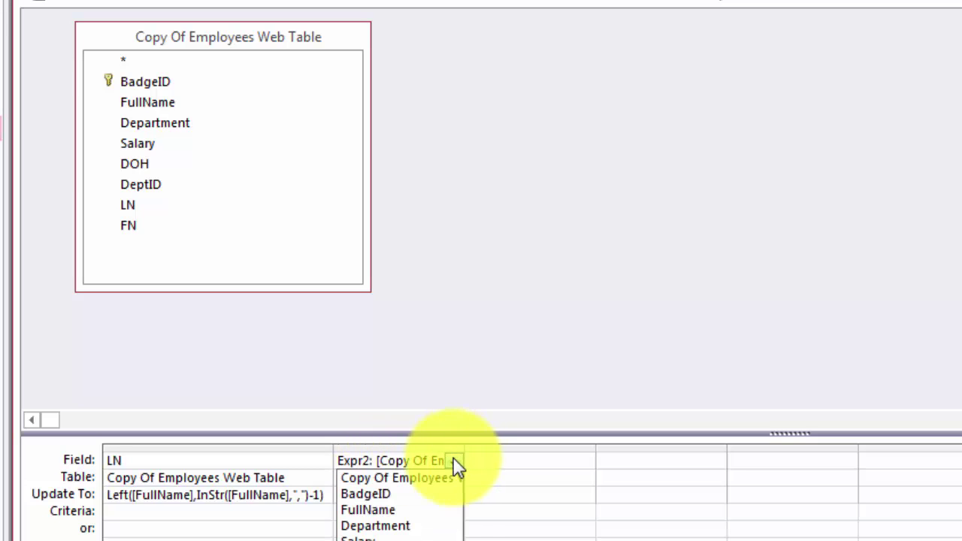
{"action": "left_click", "coordinate": [368, 538]}
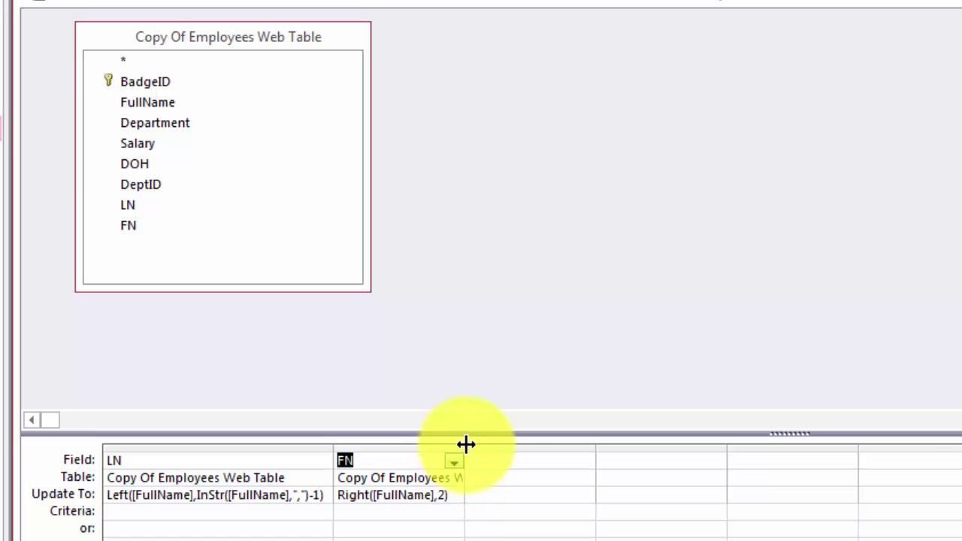
{"action": "double_click", "coordinate": [464, 444]}
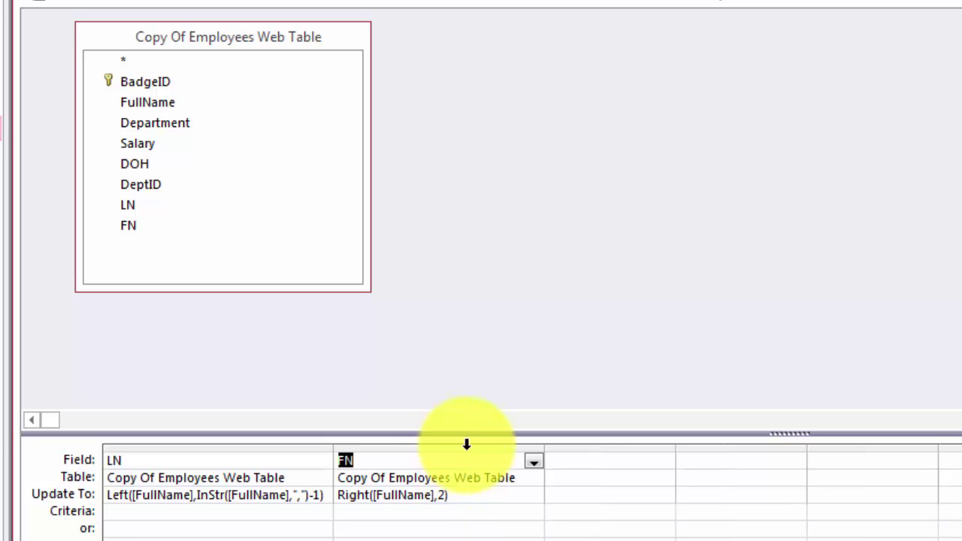
{"action": "left_click", "coordinate": [458, 498]}
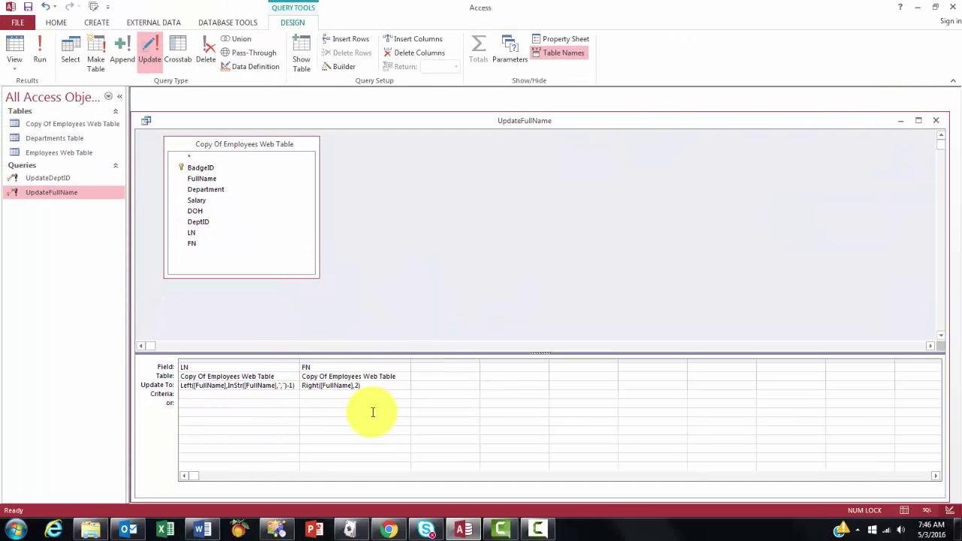
- Run the UpdateFullName query on the records and close it, saving its design changes
{"action": "left_click", "coordinate": [37, 46]}
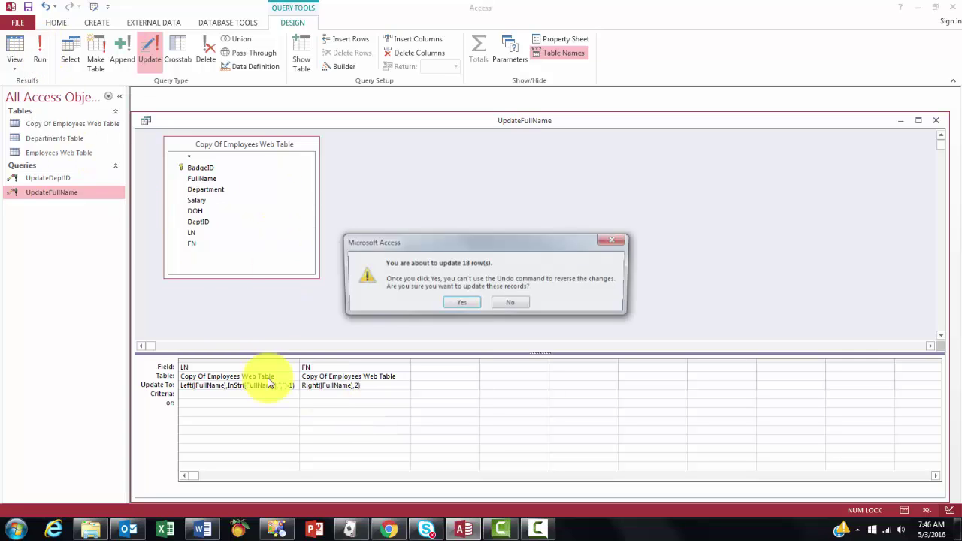
{"action": "left_click", "coordinate": [474, 303]}
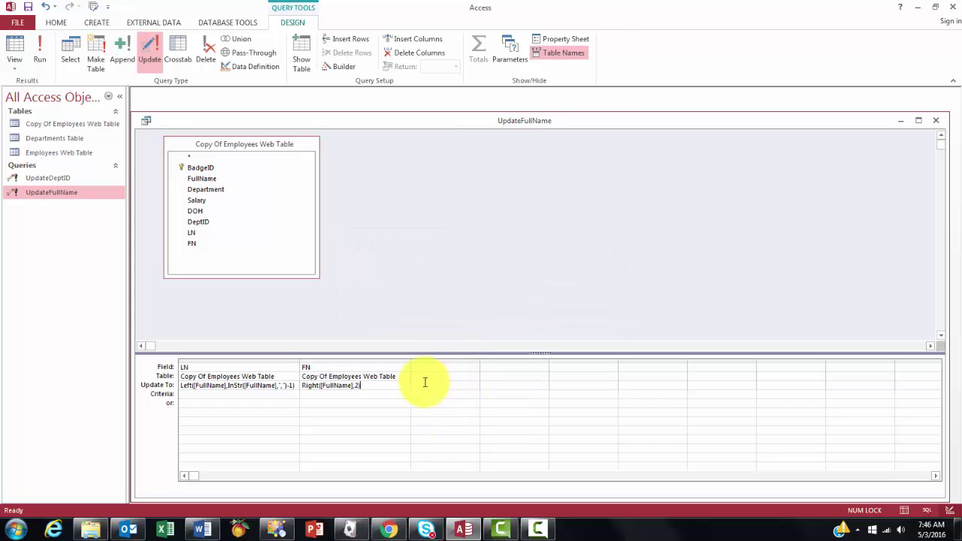
{"action": "left_click", "coordinate": [936, 122]}
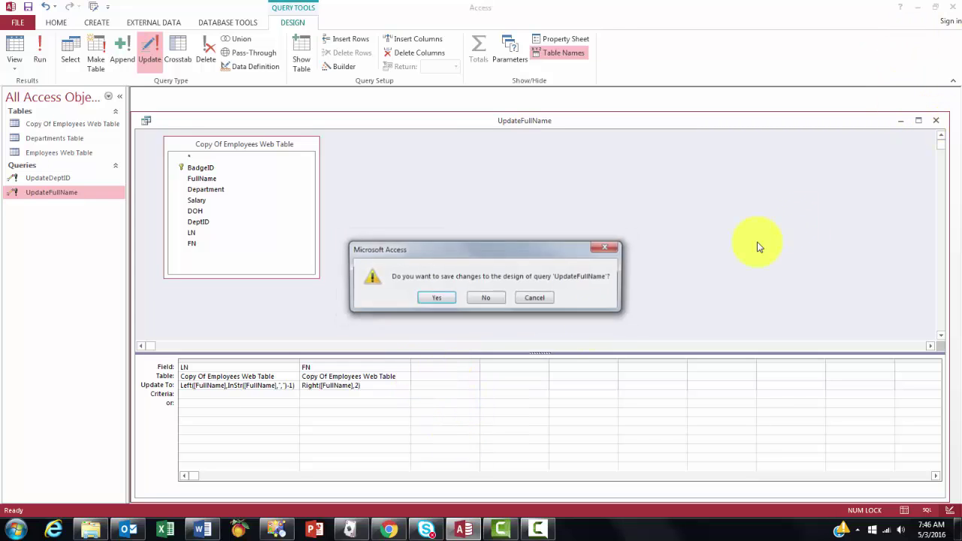
{"action": "left_click", "coordinate": [449, 299]}
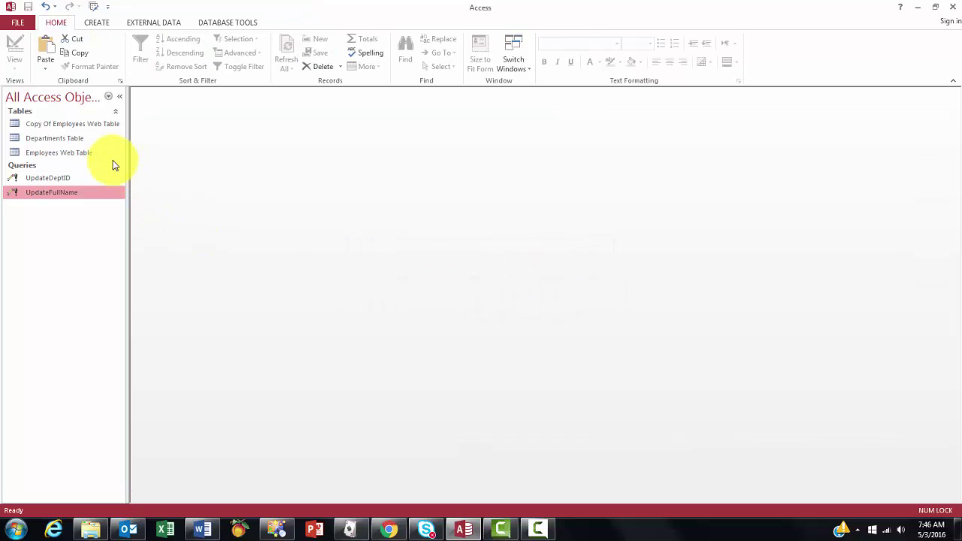
- Open Copy Of Employees Web Table to check the values in its LN and FN fields
{"action": "left_click", "coordinate": [61, 126]}
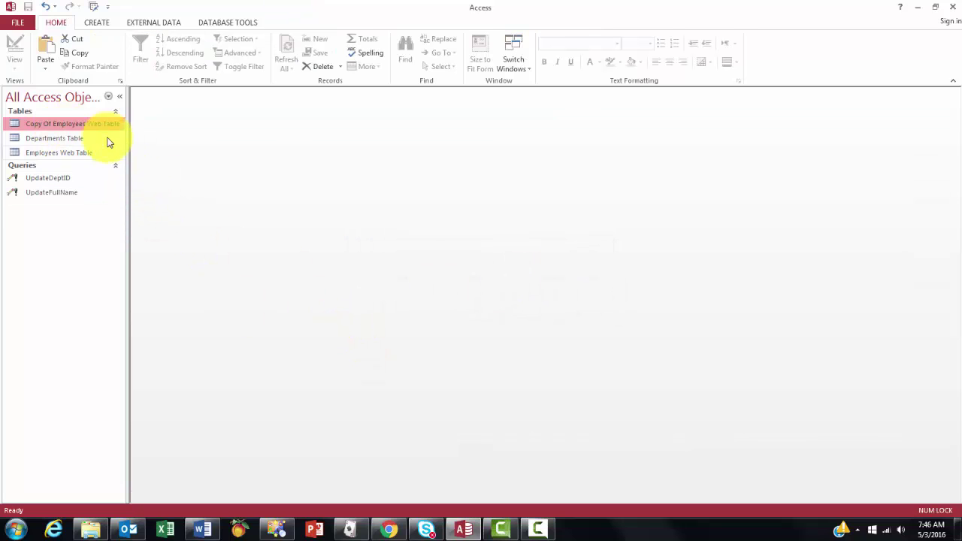
{"action": "double_click", "coordinate": [82, 123]}
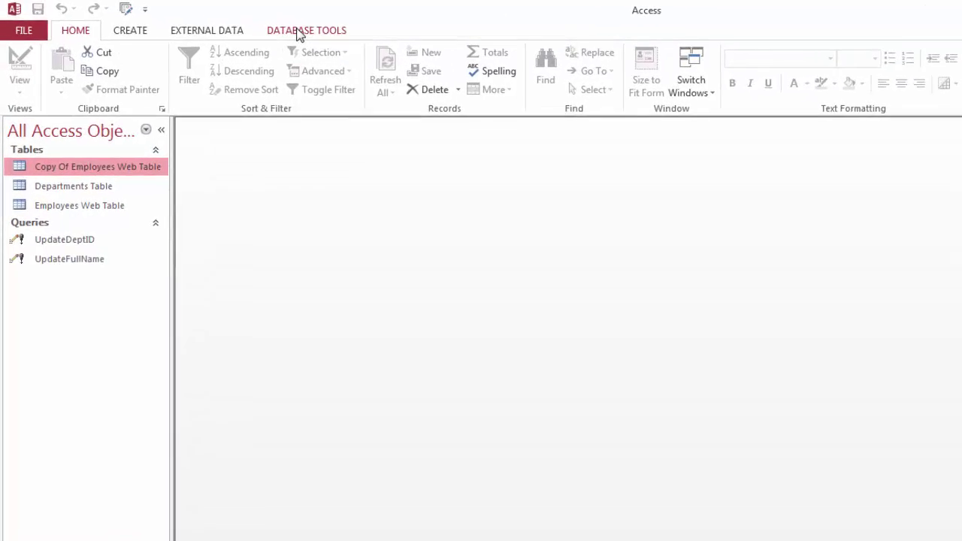
- Open the database relationships and add Copy Of Employees Web Table to the layout
{"action": "left_click", "coordinate": [226, 23]}
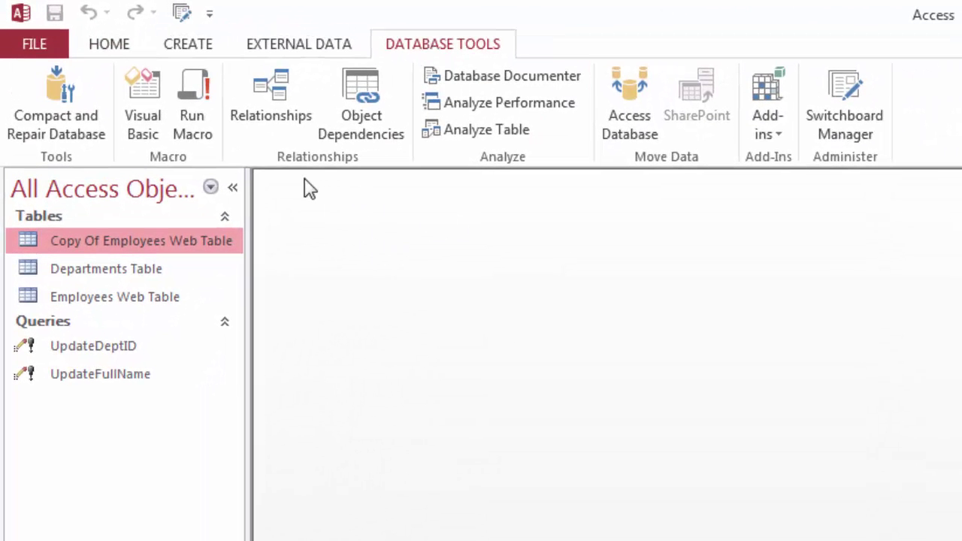
{"action": "left_click", "coordinate": [261, 97]}
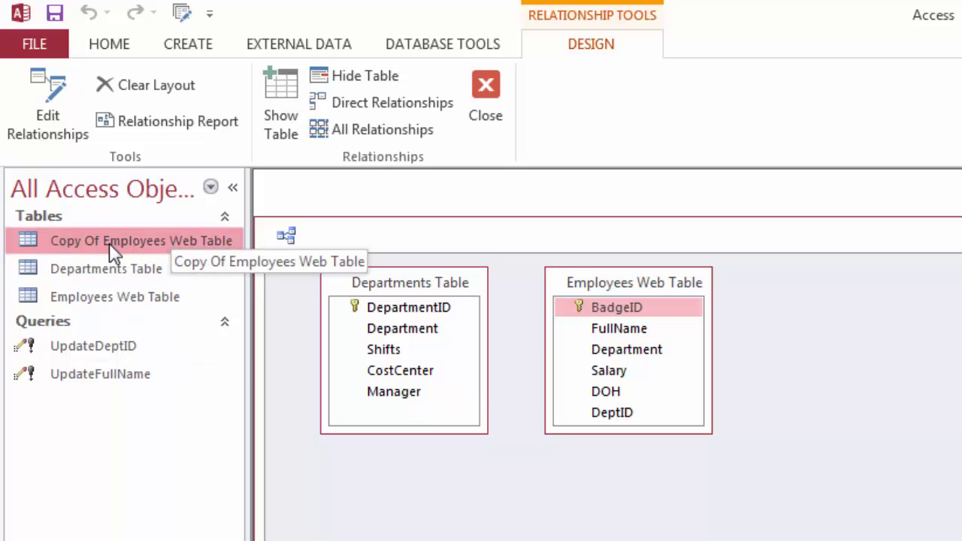
{"action": "left_click", "coordinate": [282, 136]}
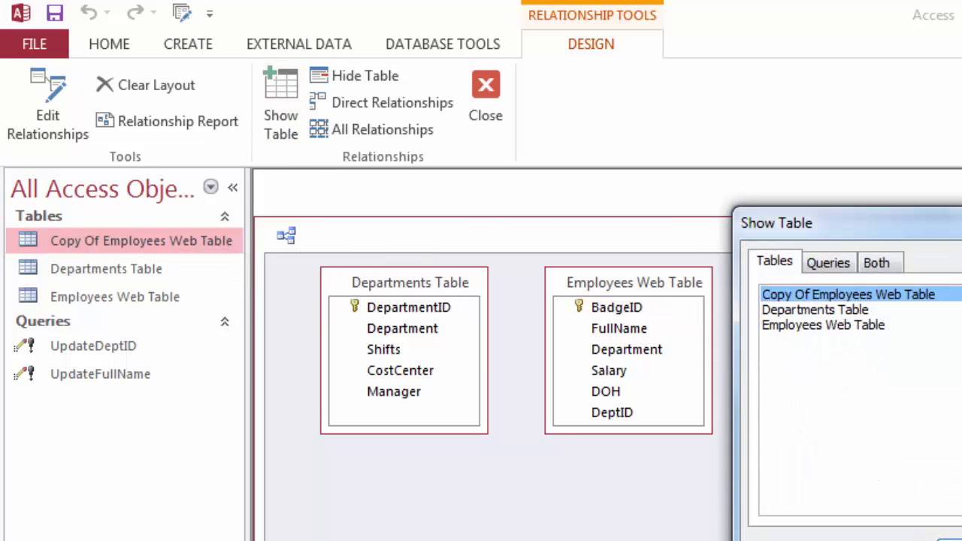
{"action": "key", "text": "Return"}
{"action": "key", "text": "Escape"}
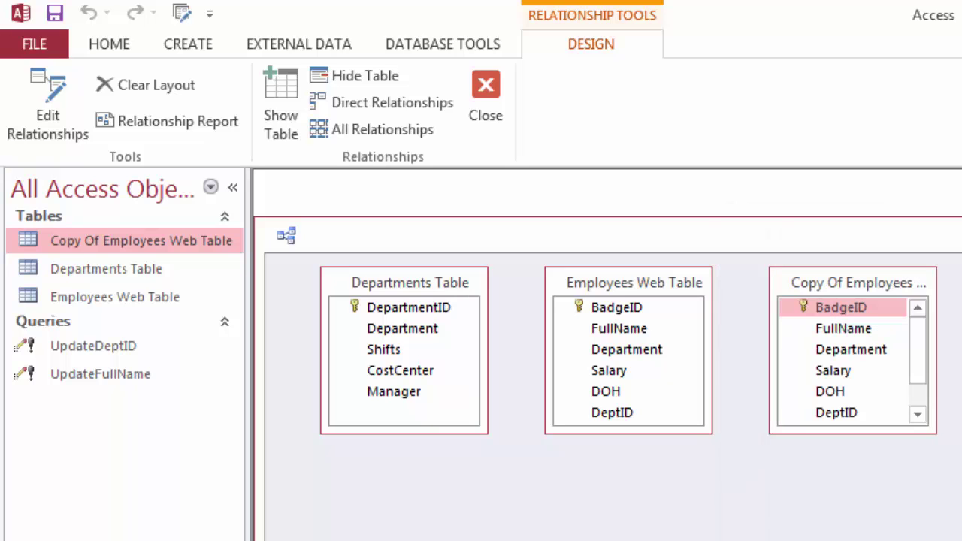
- Remove Employees Web Table from the relationships layout and enlarge the Copy Of Employees Web Table box to show more fields
{"action": "left_click", "coordinate": [618, 282]}
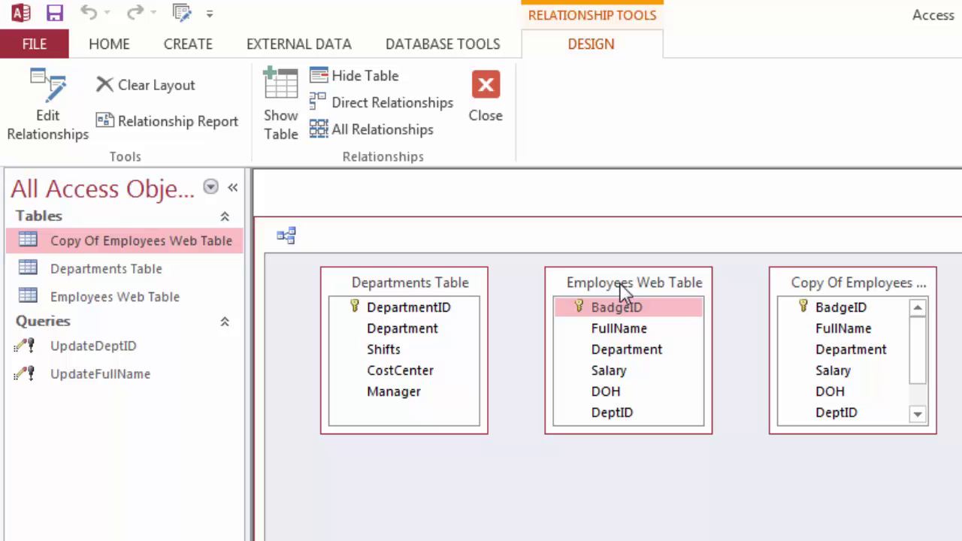
{"action": "key", "text": "Delete"}
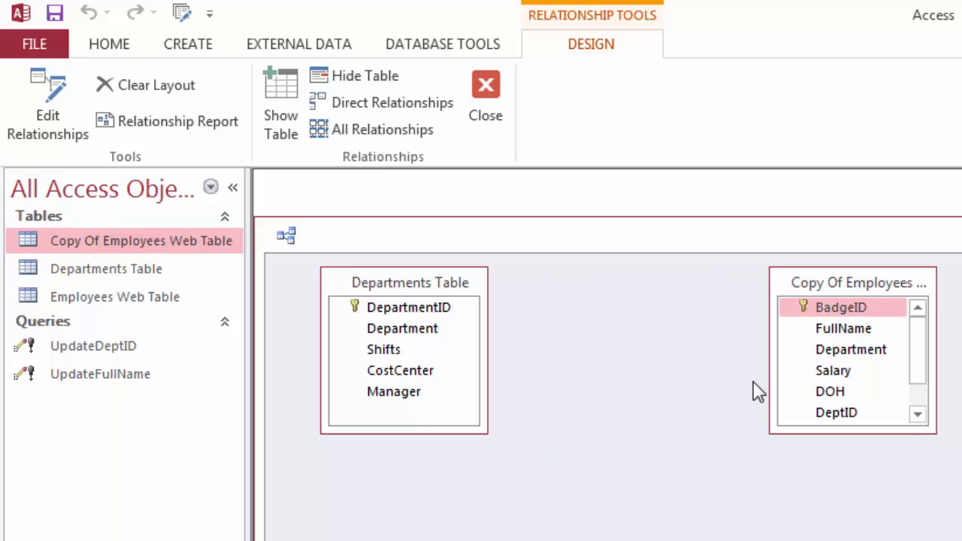
{"action": "left_click_drag", "start_coordinate": [937, 434], "coordinate": [952, 461]}
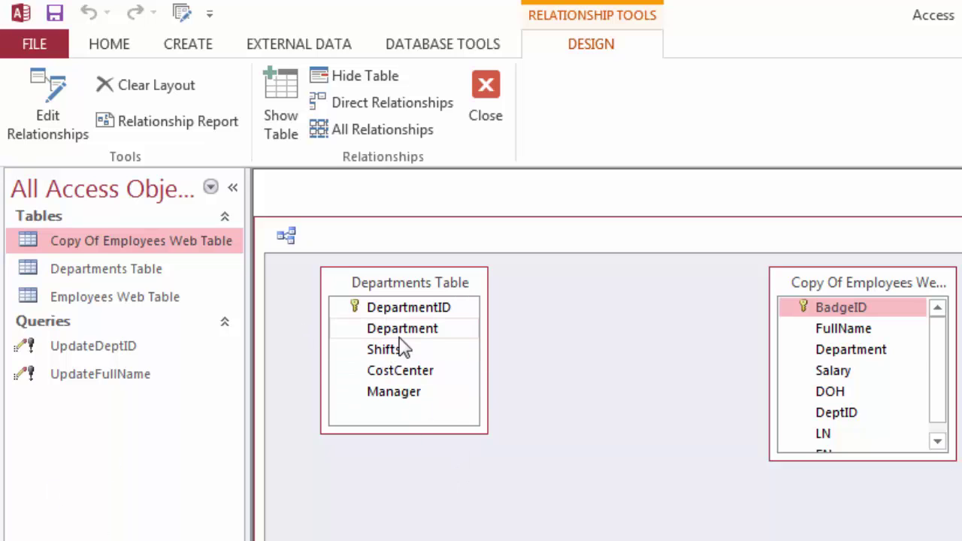
- Relate DepartmentID in Departments Table to DeptID in Copy Of Employees Web Table with Enforce Referential Integrity, and save the layout on closing
{"action": "left_click", "coordinate": [855, 353]}
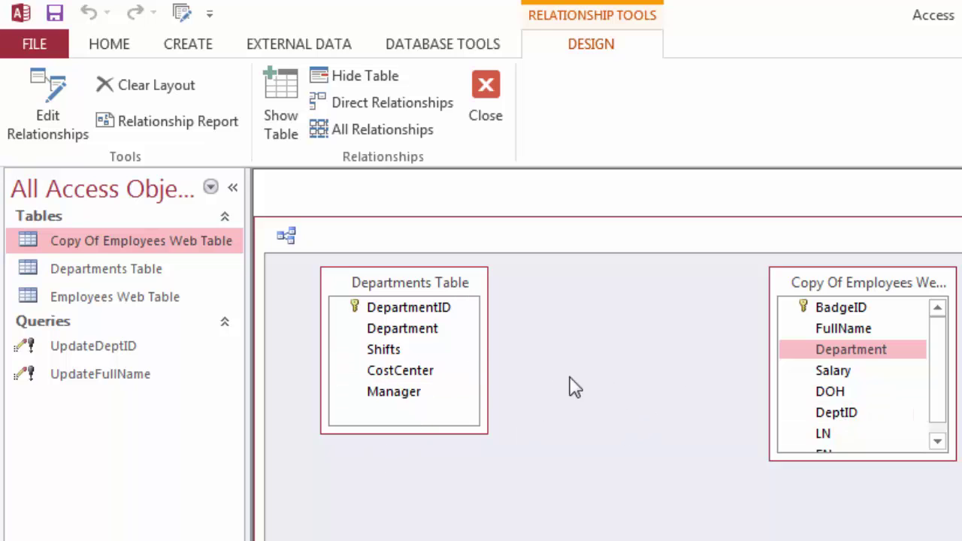
{"action": "left_click", "coordinate": [418, 310]}
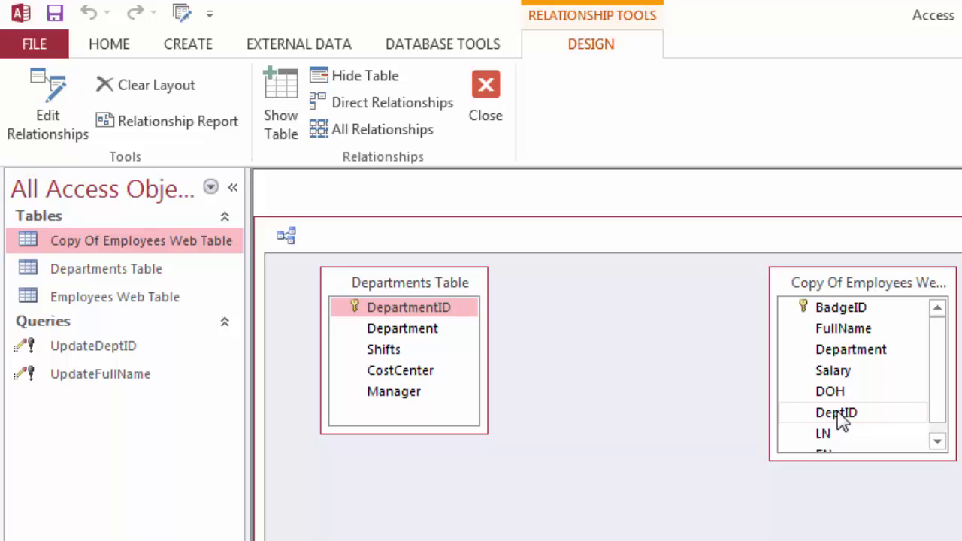
{"action": "mouse_move", "coordinate": [839, 419]}
{"action": "left_mouse_down"}
{"action": "mouse_move", "coordinate": [378, 344]}
{"action": "mouse_move", "coordinate": [410, 309]}
{"action": "mouse_move", "coordinate": [494, 308]}
{"action": "mouse_move", "coordinate": [672, 381]}
{"action": "mouse_move", "coordinate": [842, 414]}
{"action": "left_mouse_up"}
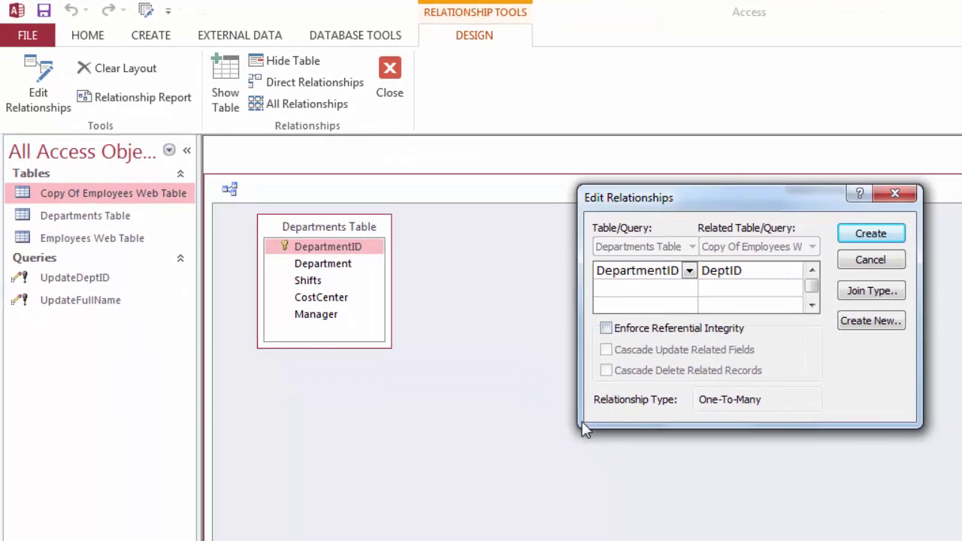
{"action": "left_click", "coordinate": [606, 329]}
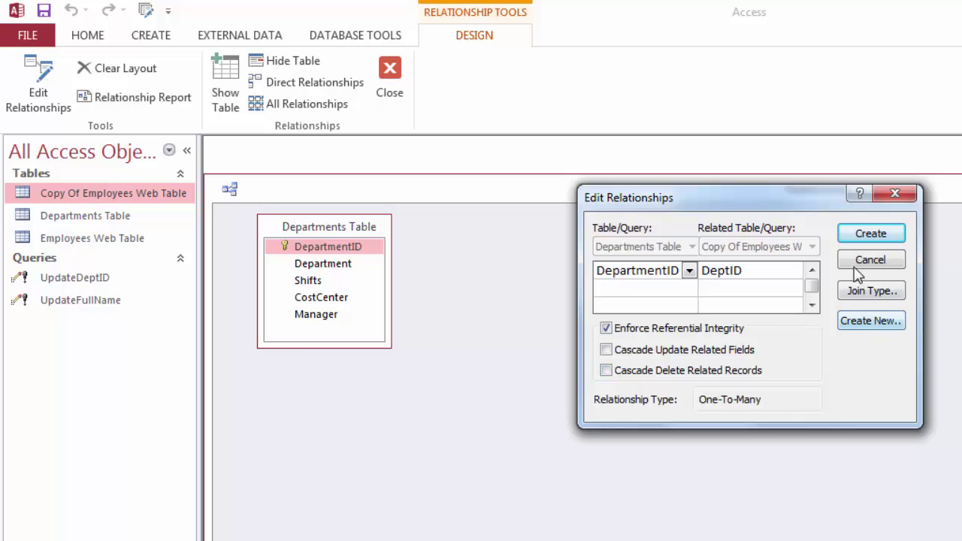
{"action": "left_click", "coordinate": [876, 236]}
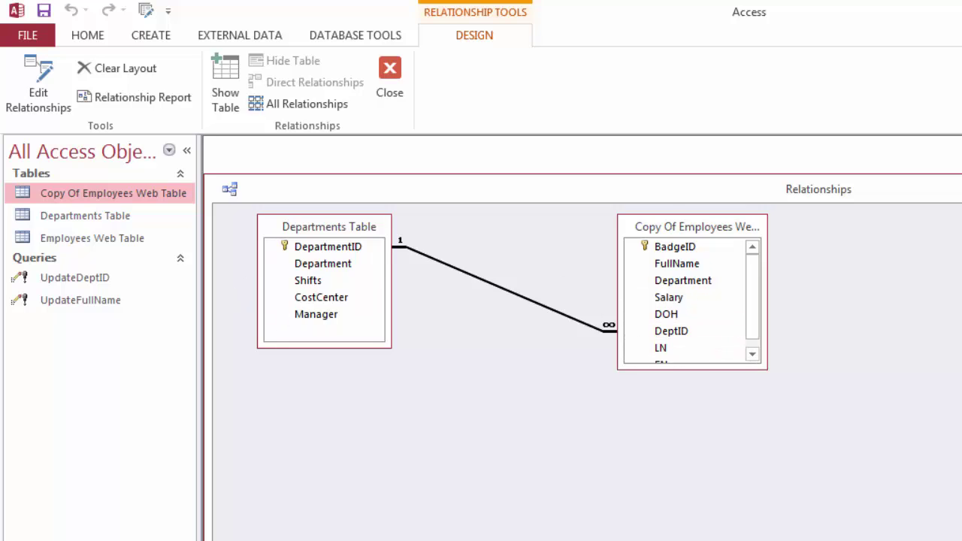
{"action": "key", "text": "ctrl+w"}
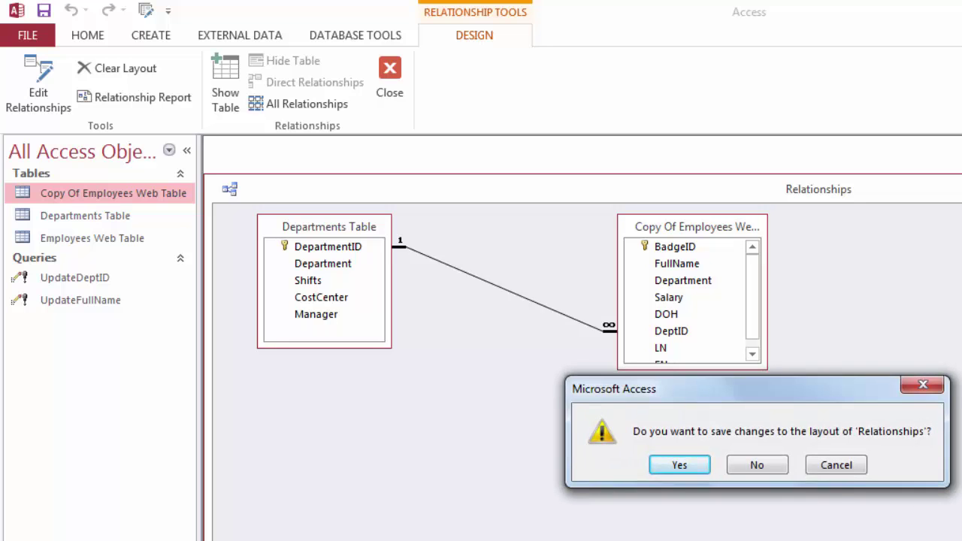
{"action": "left_click", "coordinate": [680, 466]}
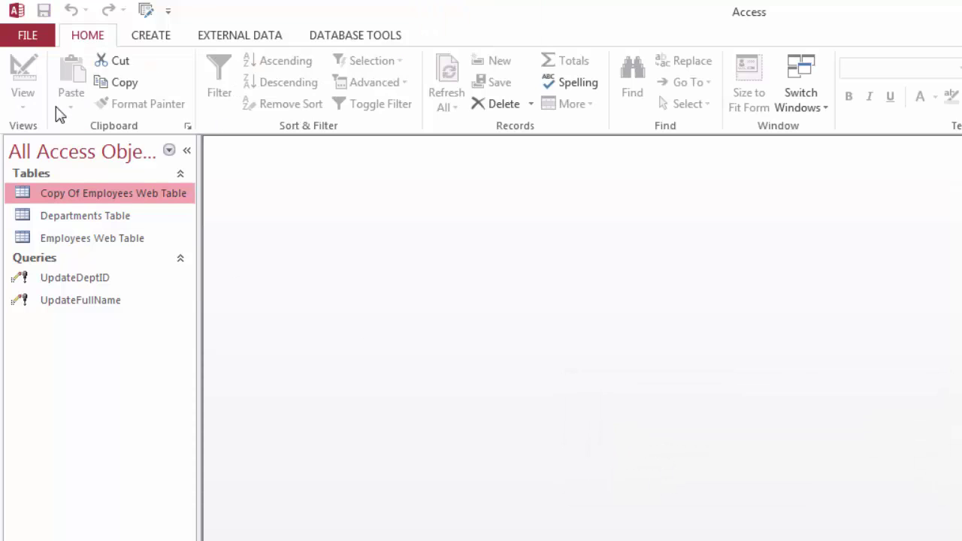
- Create a new query in design view with Copy Of Employees Web Table and Departments Table as its sources
{"action": "left_click", "coordinate": [147, 35]}
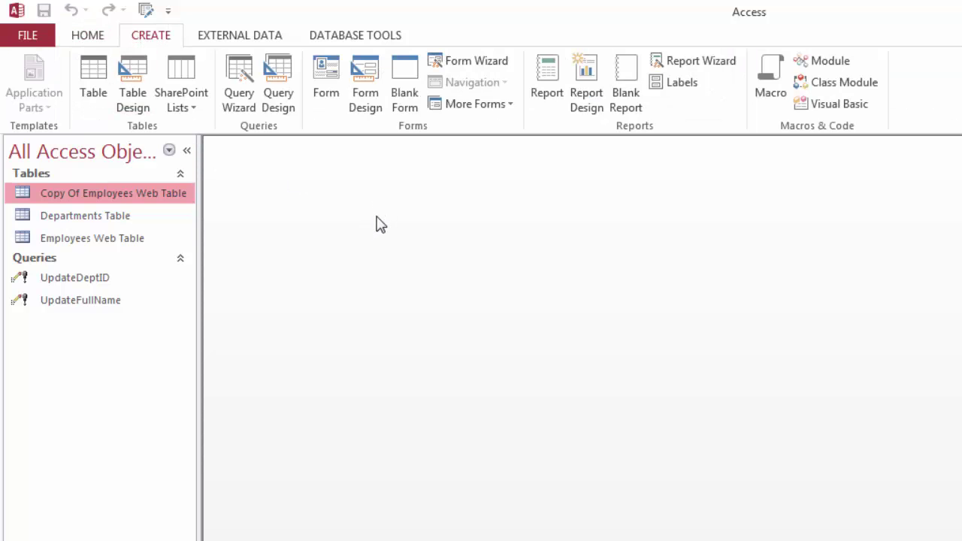
{"action": "left_click", "coordinate": [279, 100]}
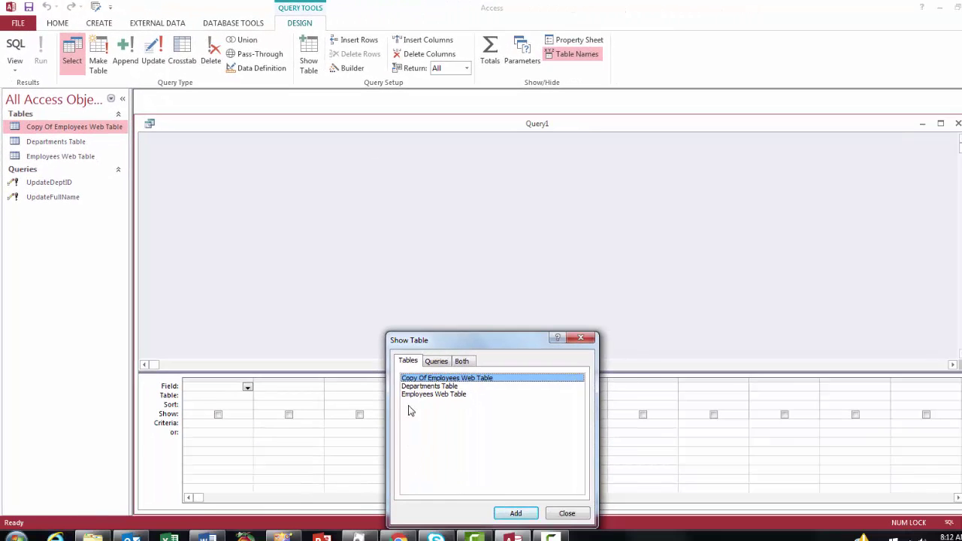
{"action": "double_click", "coordinate": [440, 380]}
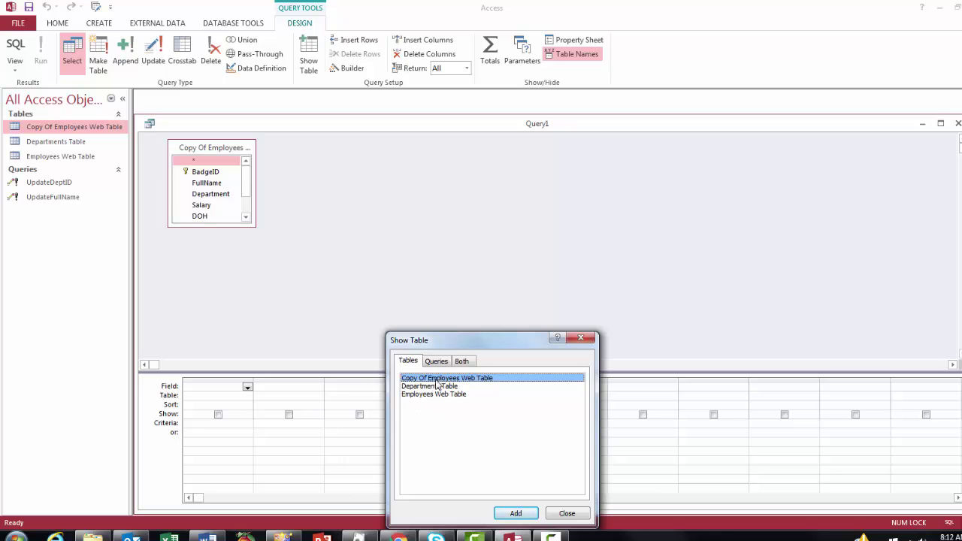
{"action": "double_click", "coordinate": [432, 386]}
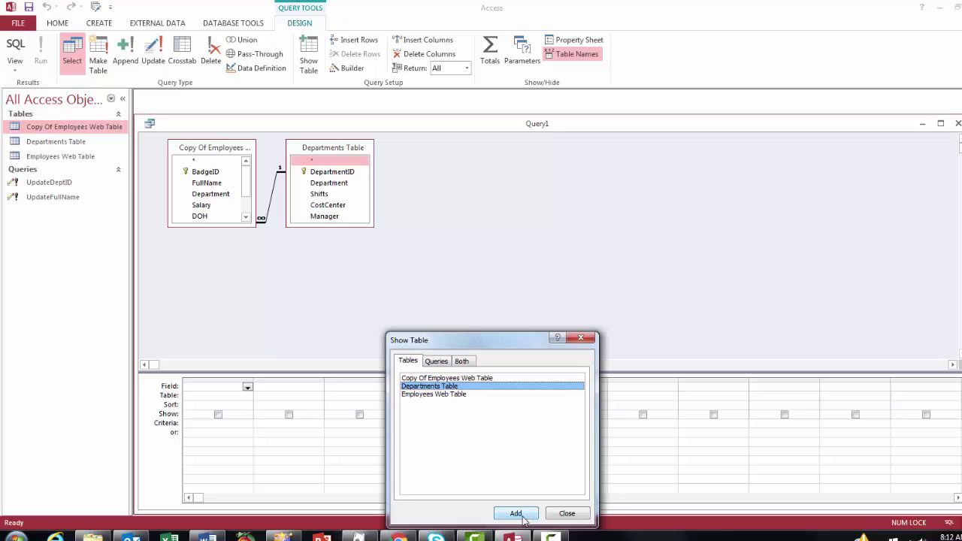
{"action": "left_click", "coordinate": [566, 514]}
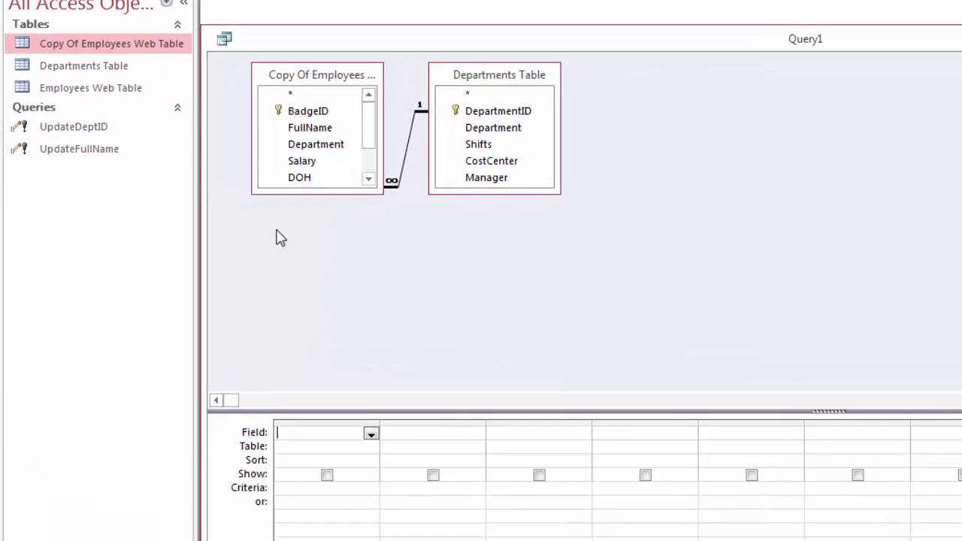
- Add FullName from Copy Of Employees Web Table and Department, Shifts, CostCenter and Manager from Departments Table to the query grid
{"action": "double_click", "coordinate": [330, 123]}
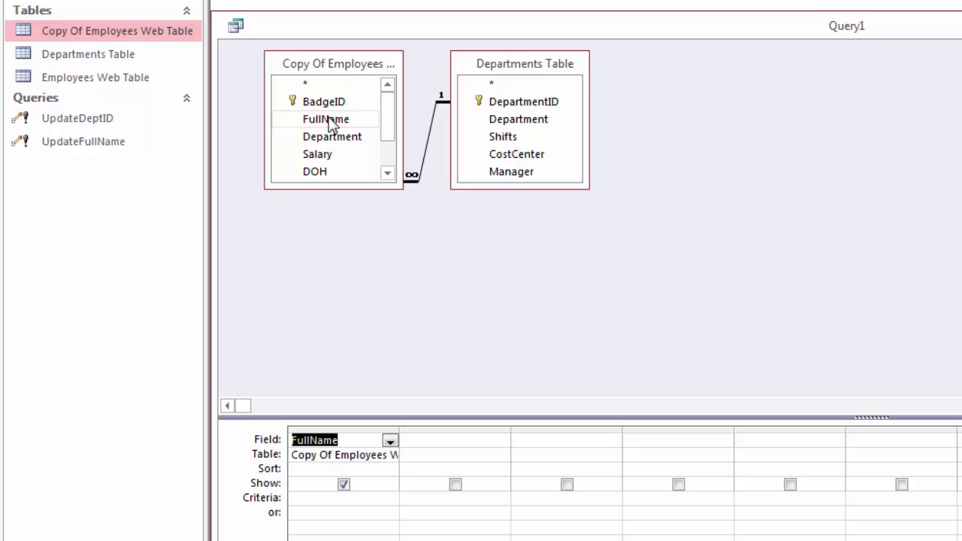
{"action": "double_click", "coordinate": [524, 122]}
{"action": "double_click", "coordinate": [508, 138]}
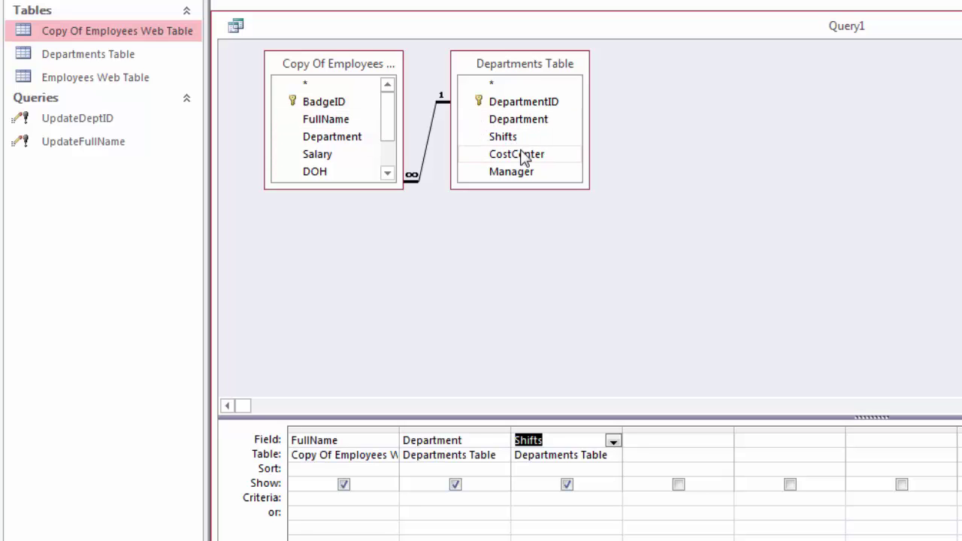
{"action": "double_click", "coordinate": [524, 156]}
{"action": "double_click", "coordinate": [518, 175]}
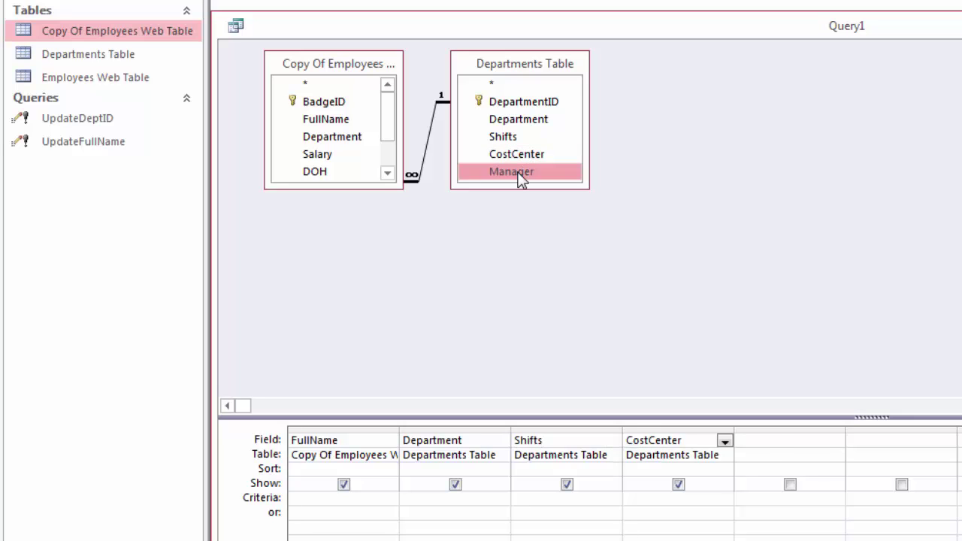